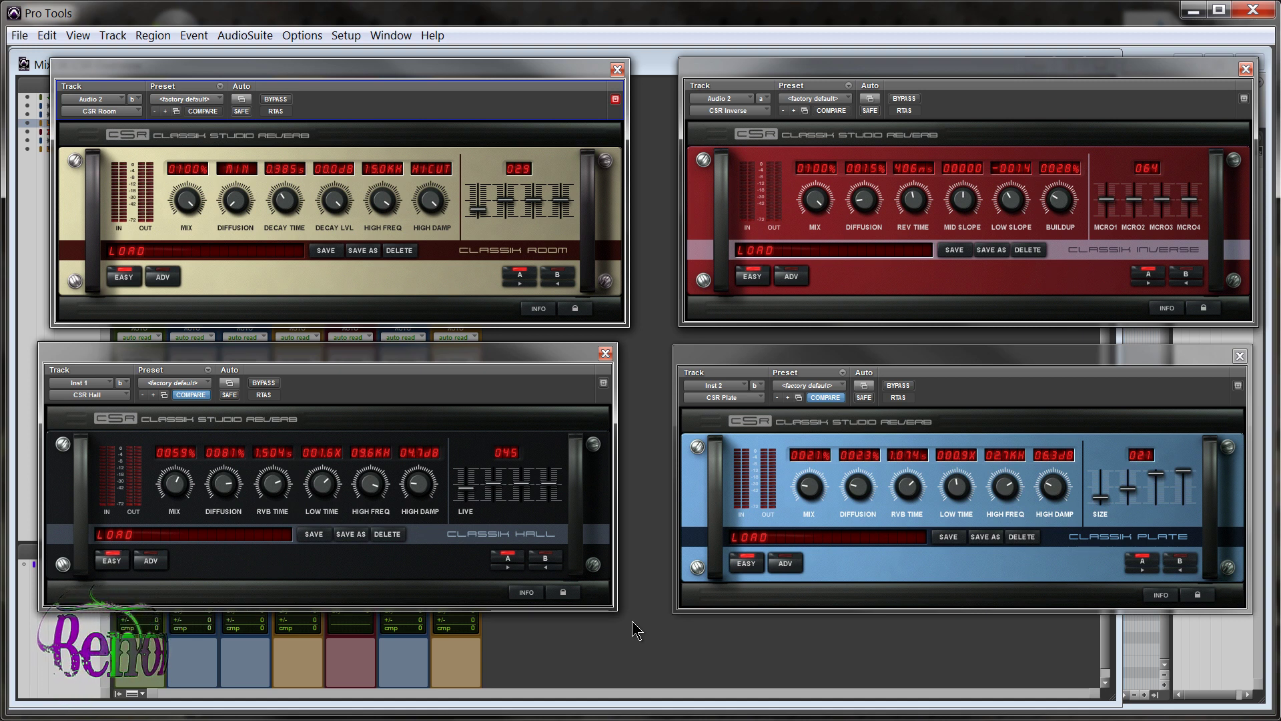
Close the Room and Inverse reverb windows and open Strike at the upper right
{"action": "left_click", "coordinate": [618, 69]}
{"action": "left_click", "coordinate": [1246, 69]}
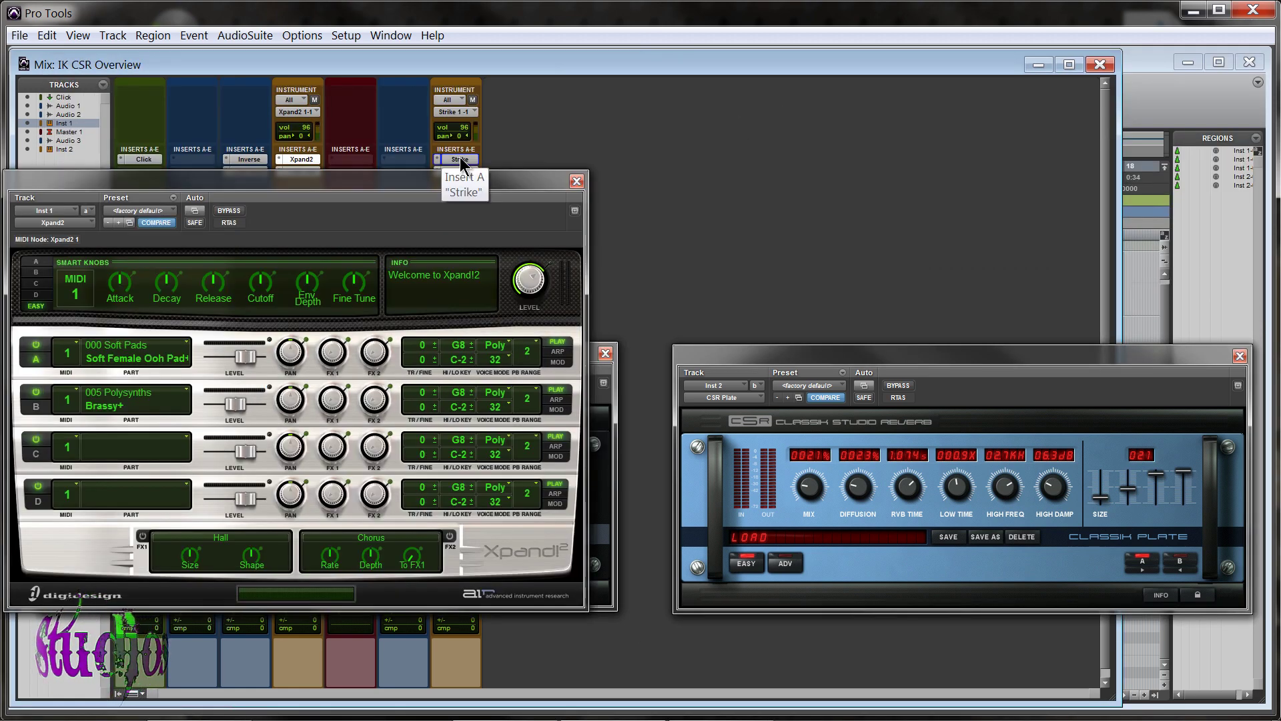
{"action": "left_click", "coordinate": [461, 160]}
{"action": "left_click_drag", "start_coordinate": [383, 70], "coordinate": [1094, 37]}
Move the Hall and Plate reverb windows lower to uncover Xpand2 and Strike
{"action": "left_click", "coordinate": [399, 571]}
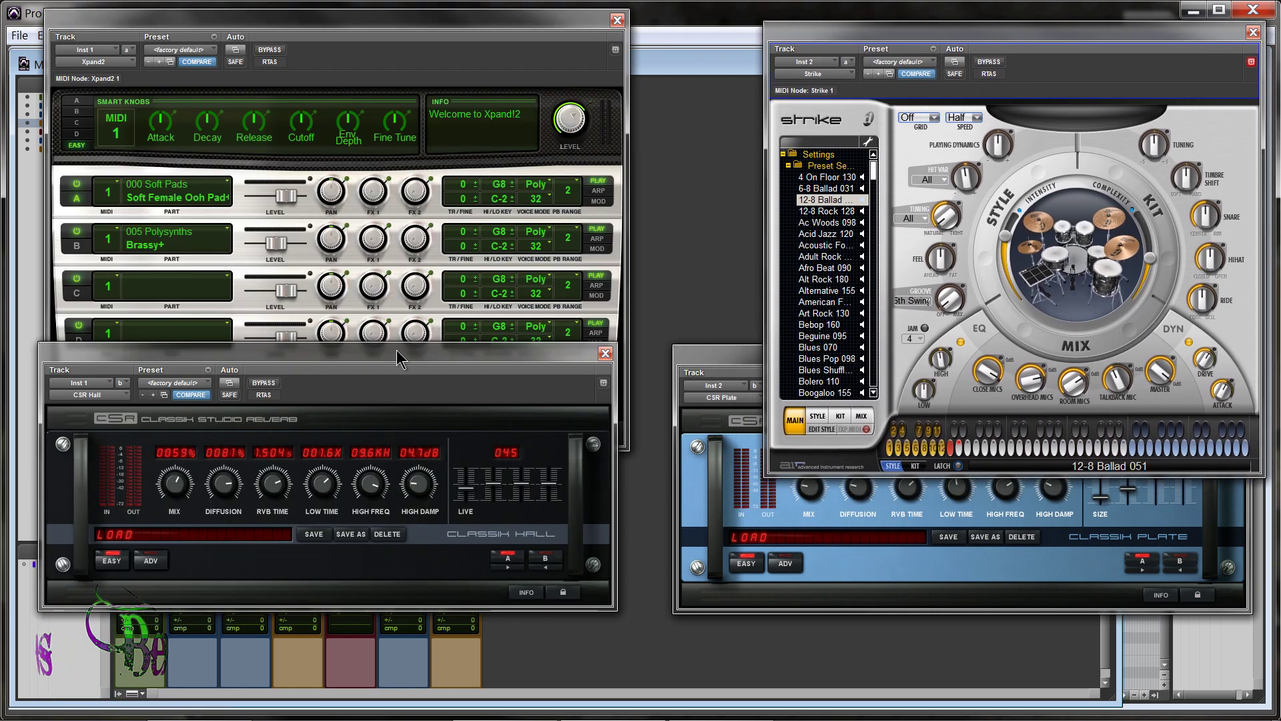
{"action": "left_click_drag", "start_coordinate": [396, 358], "coordinate": [387, 438]}
{"action": "left_click", "coordinate": [734, 368]}
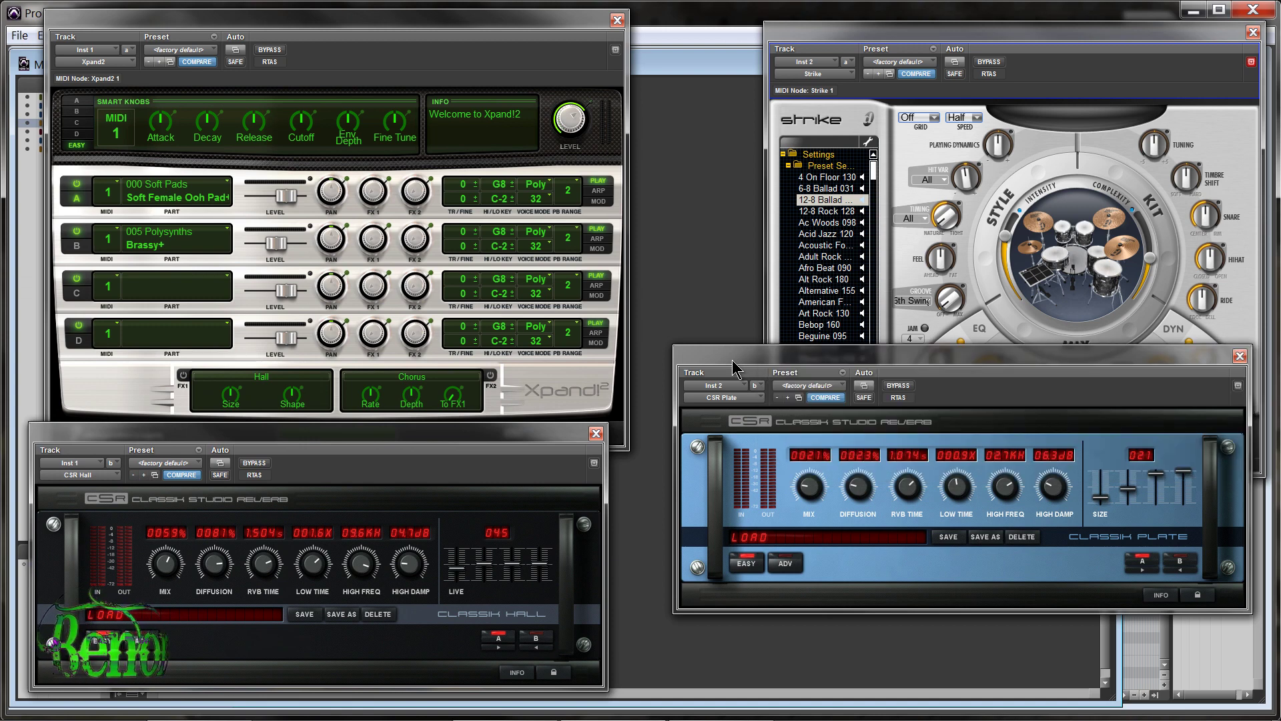
{"action": "left_click_drag", "start_coordinate": [734, 369], "coordinate": [749, 458]}
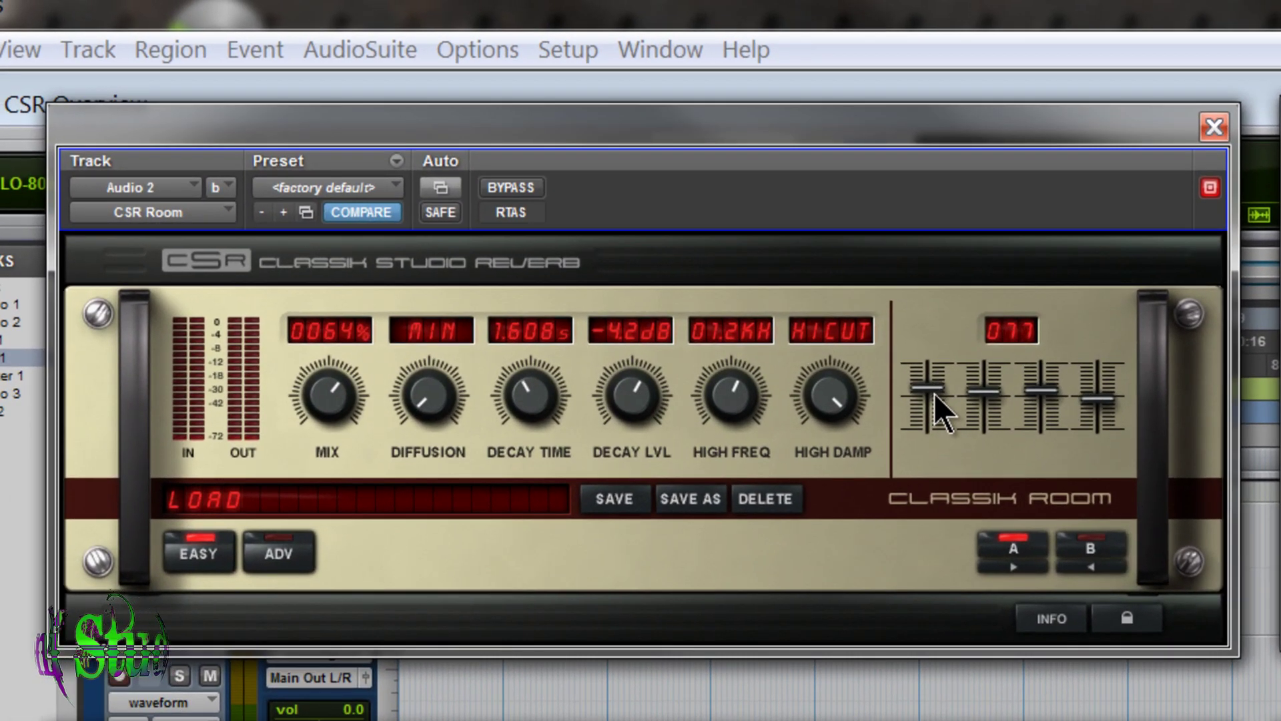
{"action": "left_click", "coordinate": [1083, 545]}
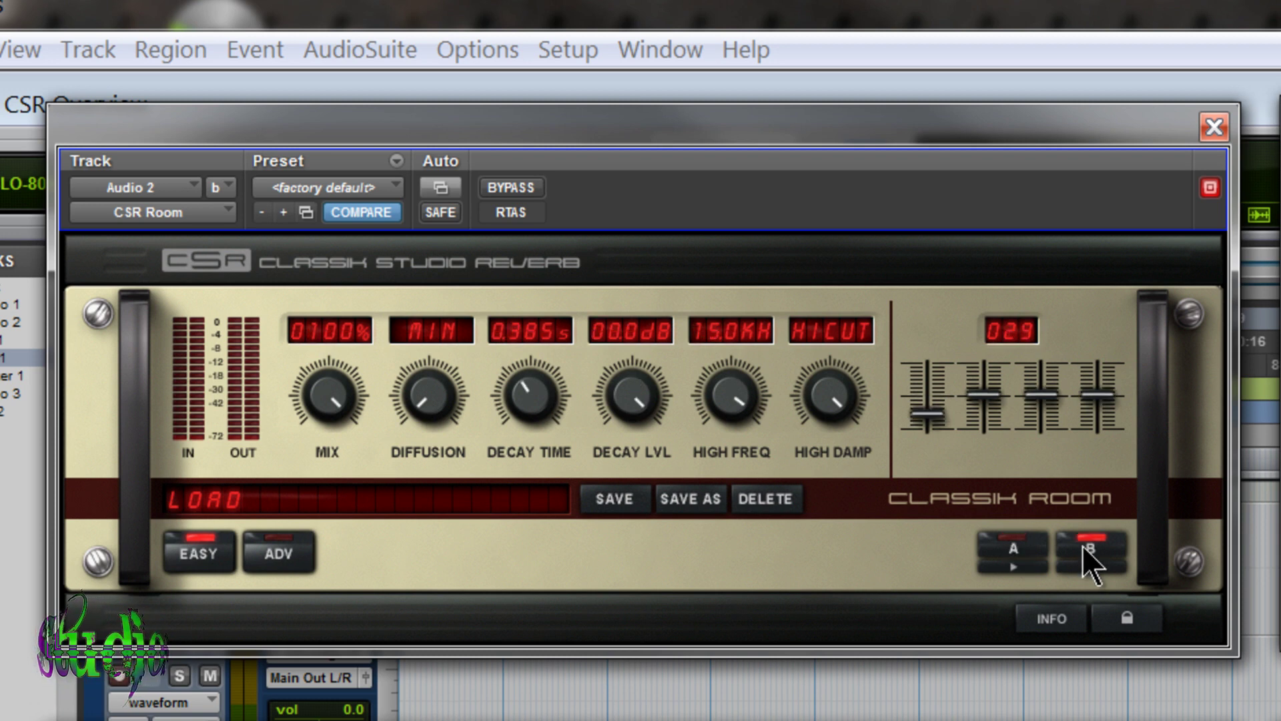
Compare A and B, trying a 0.424 s decay in A and -2.9 dB decay level in B
{"action": "left_click", "coordinate": [1028, 543]}
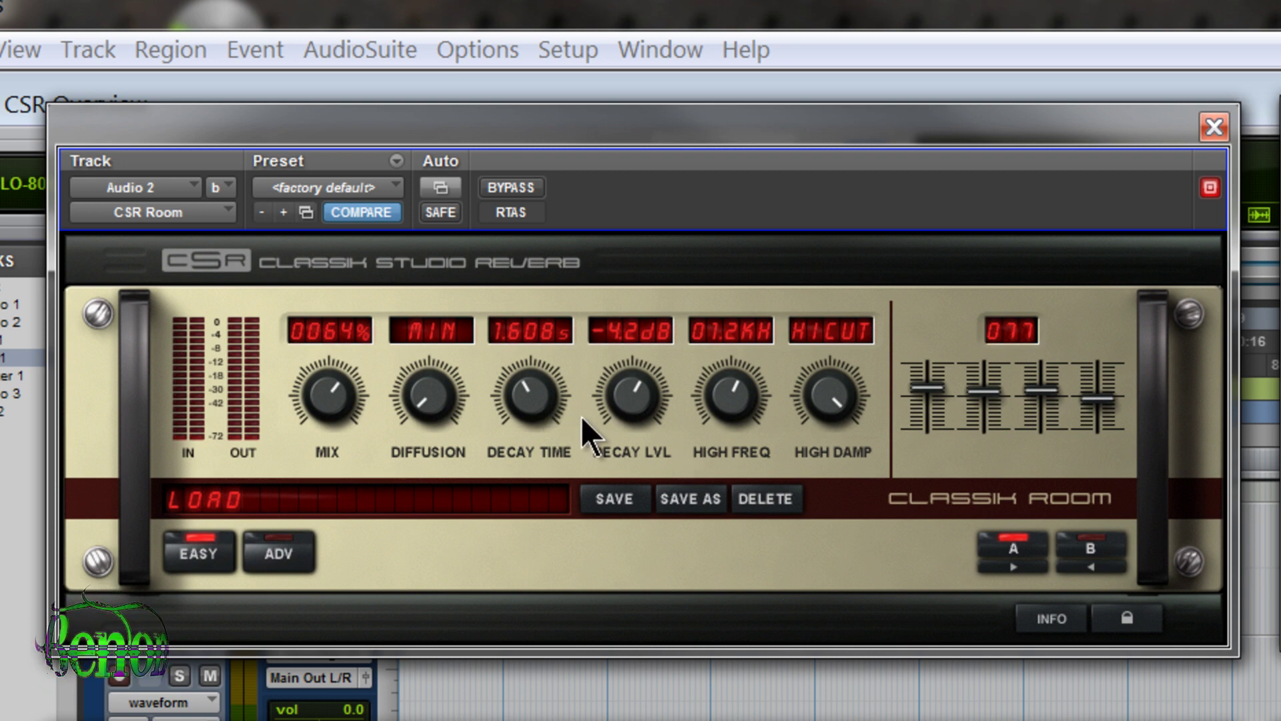
{"action": "left_click_drag", "start_coordinate": [586, 429], "coordinate": [686, 458]}
{"action": "left_click", "coordinate": [1107, 546]}
{"action": "left_click_drag", "start_coordinate": [631, 394], "coordinate": [626, 455]}
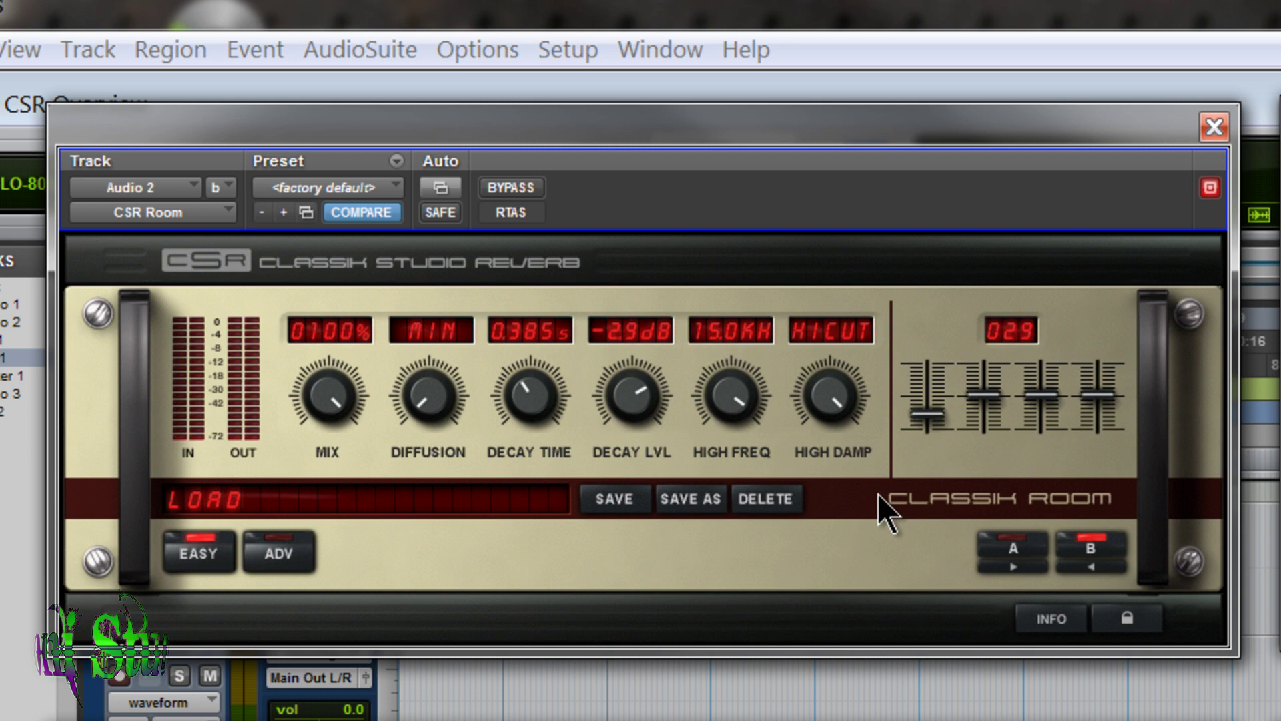
{"action": "left_click", "coordinate": [1004, 554]}
{"action": "left_click", "coordinate": [1086, 551]}
{"action": "left_click", "coordinate": [1087, 551]}
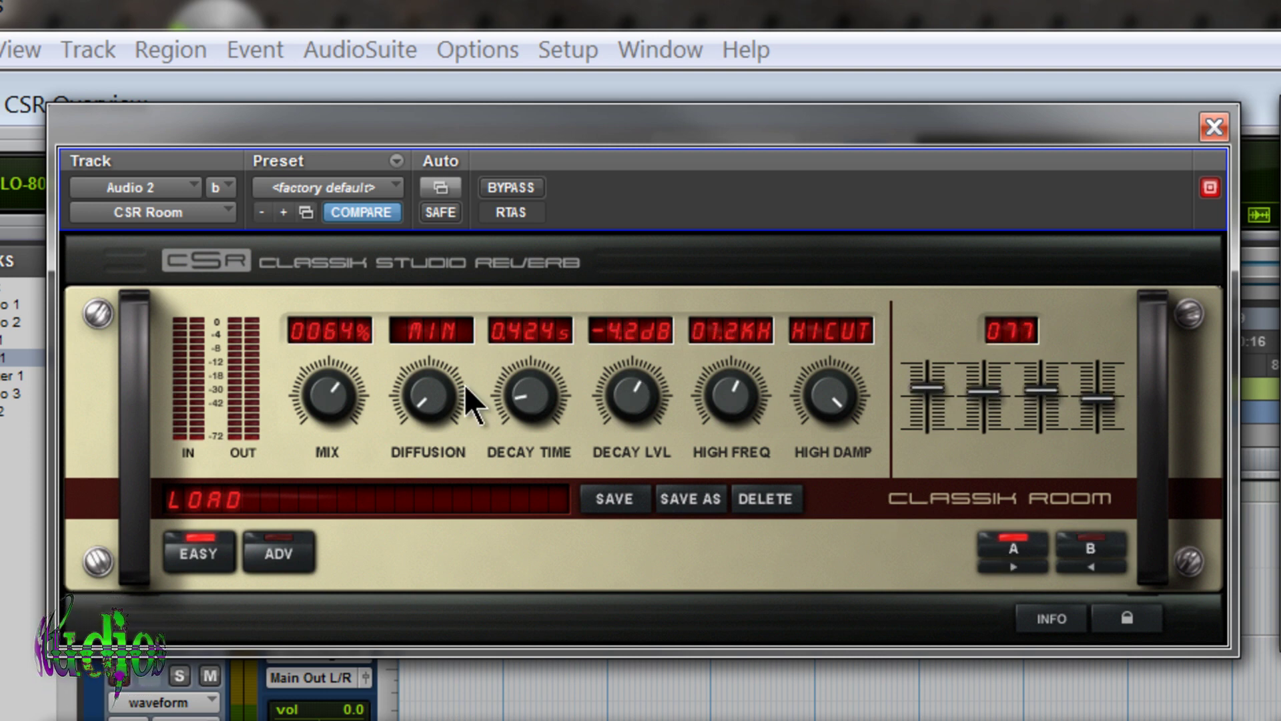
In A, set mix 0%, decay 0.273 s, decay level and high damp off, high freq 20 Hz
{"action": "left_click_drag", "start_coordinate": [331, 400], "coordinate": [353, 484]}
{"action": "left_click_drag", "start_coordinate": [433, 402], "coordinate": [442, 315]}
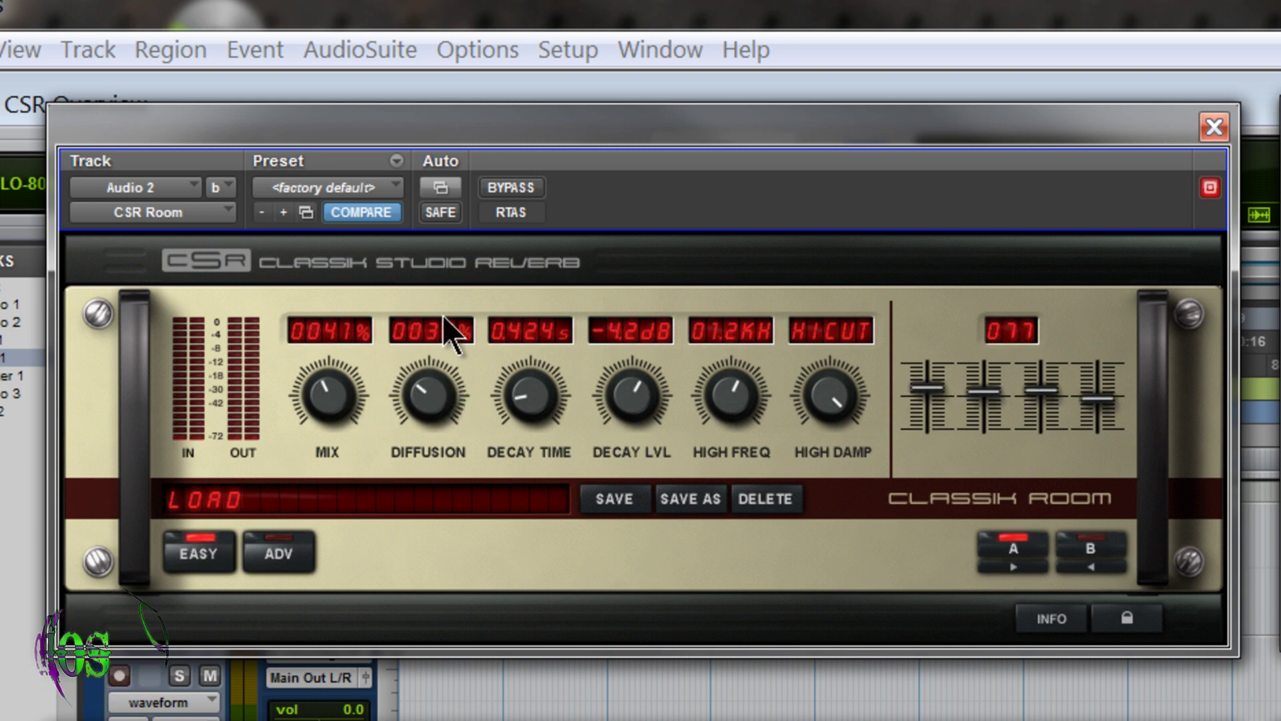
{"action": "left_click_drag", "start_coordinate": [525, 395], "coordinate": [540, 263]}
{"action": "left_click_drag", "start_coordinate": [328, 395], "coordinate": [339, 526]}
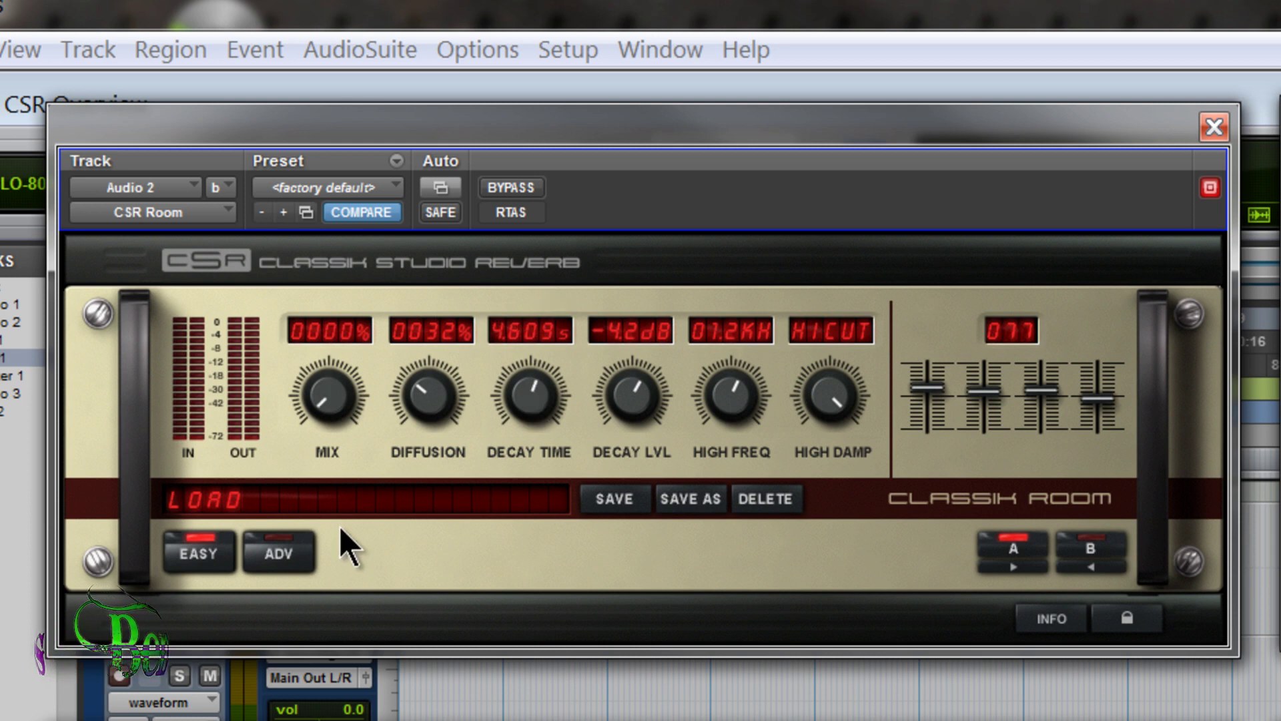
{"action": "left_click_drag", "start_coordinate": [468, 383], "coordinate": [487, 487]}
{"action": "left_click_drag", "start_coordinate": [531, 395], "coordinate": [530, 682]}
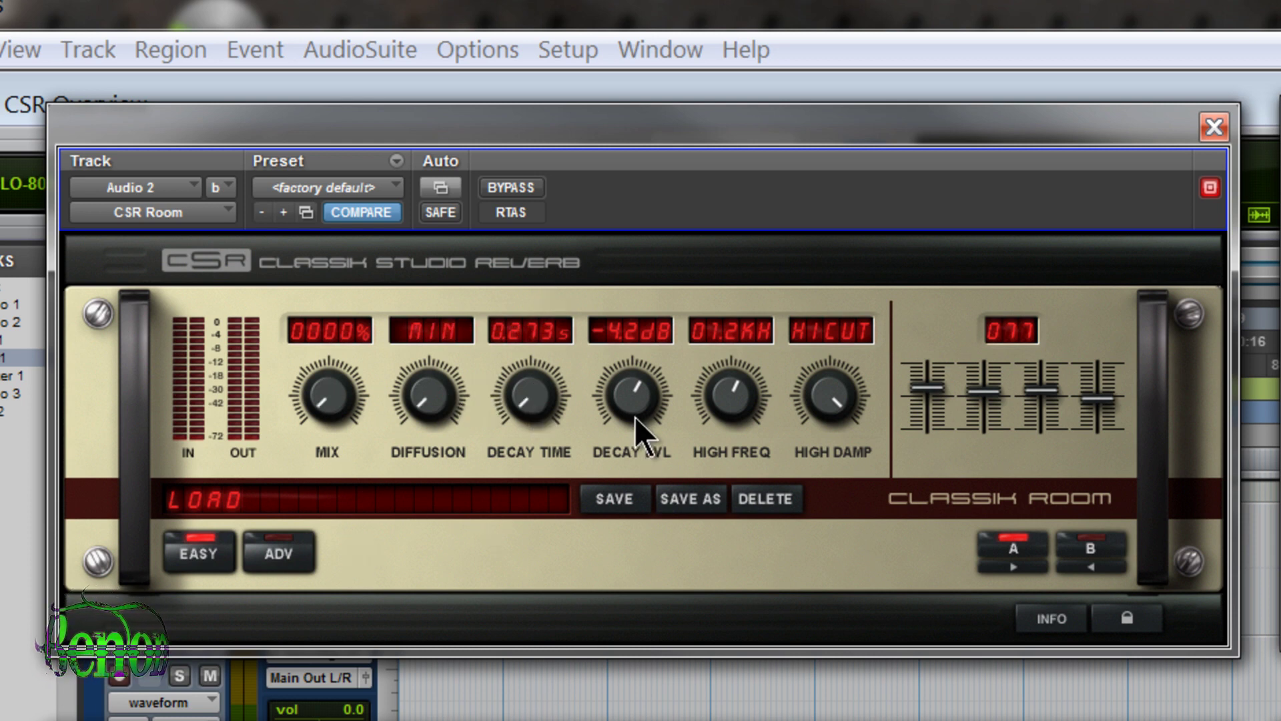
{"action": "left_click_drag", "start_coordinate": [634, 416], "coordinate": [636, 591]}
{"action": "left_click_drag", "start_coordinate": [722, 391], "coordinate": [720, 534]}
{"action": "left_click_drag", "start_coordinate": [835, 434], "coordinate": [834, 710]}
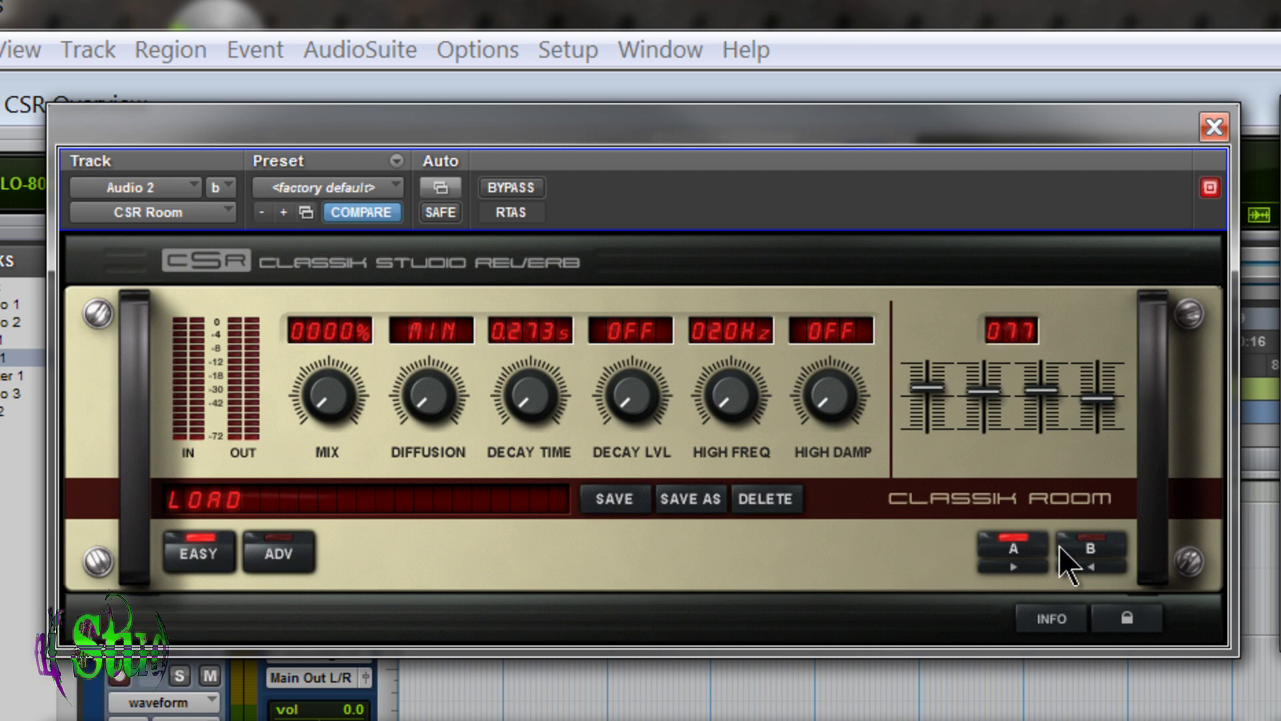
{"action": "left_click", "coordinate": [1088, 551]}
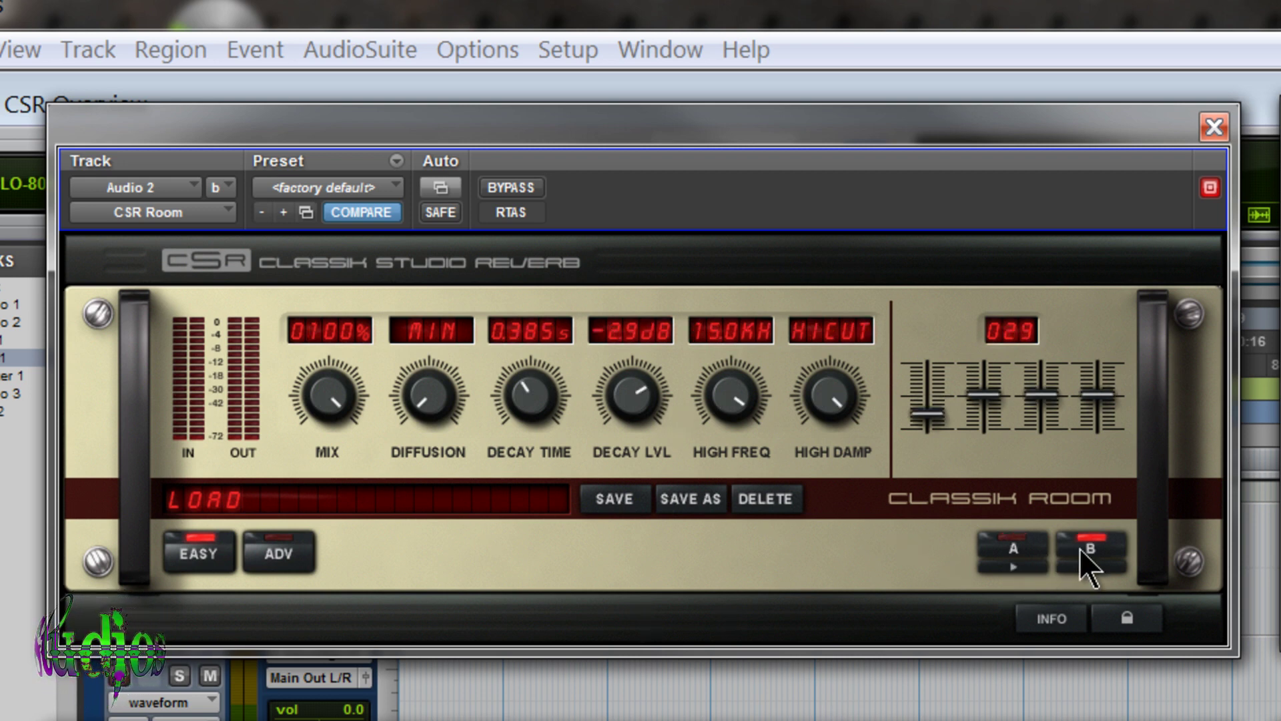
In A, bring the decay level up from off and lengthen the decay past 1.1 s
{"action": "left_click", "coordinate": [1014, 549]}
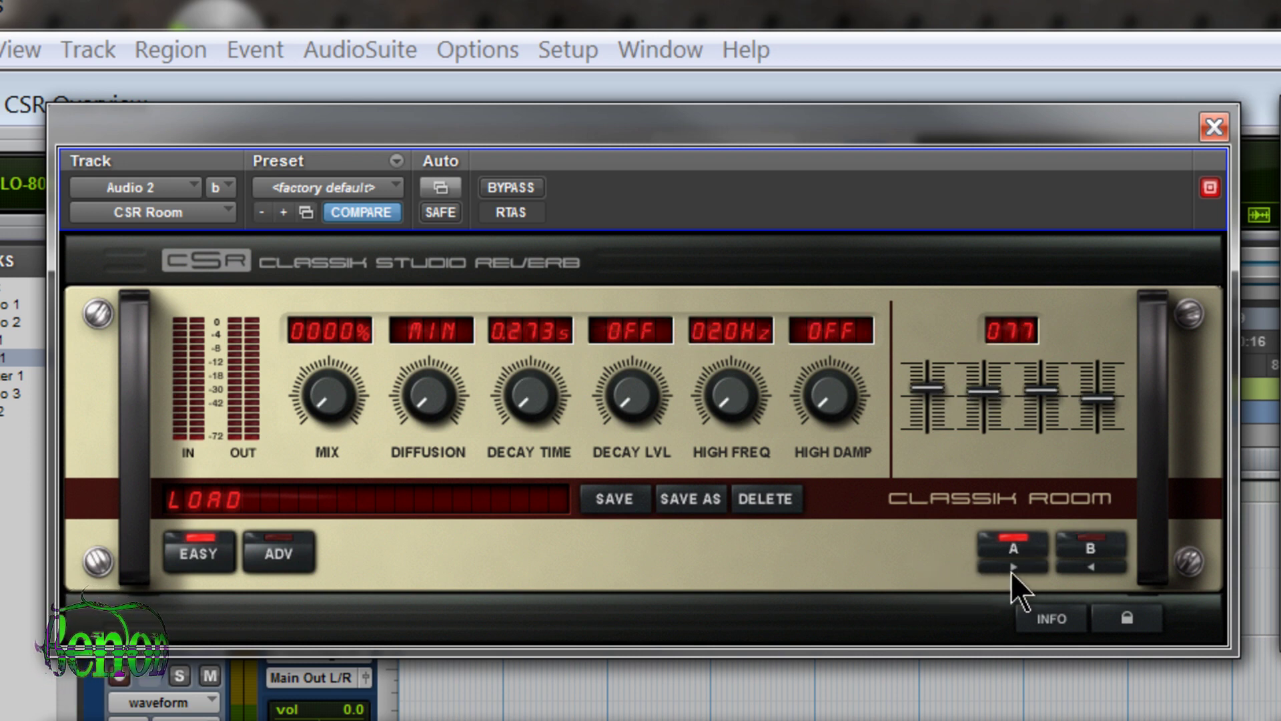
{"action": "left_click", "coordinate": [1104, 547]}
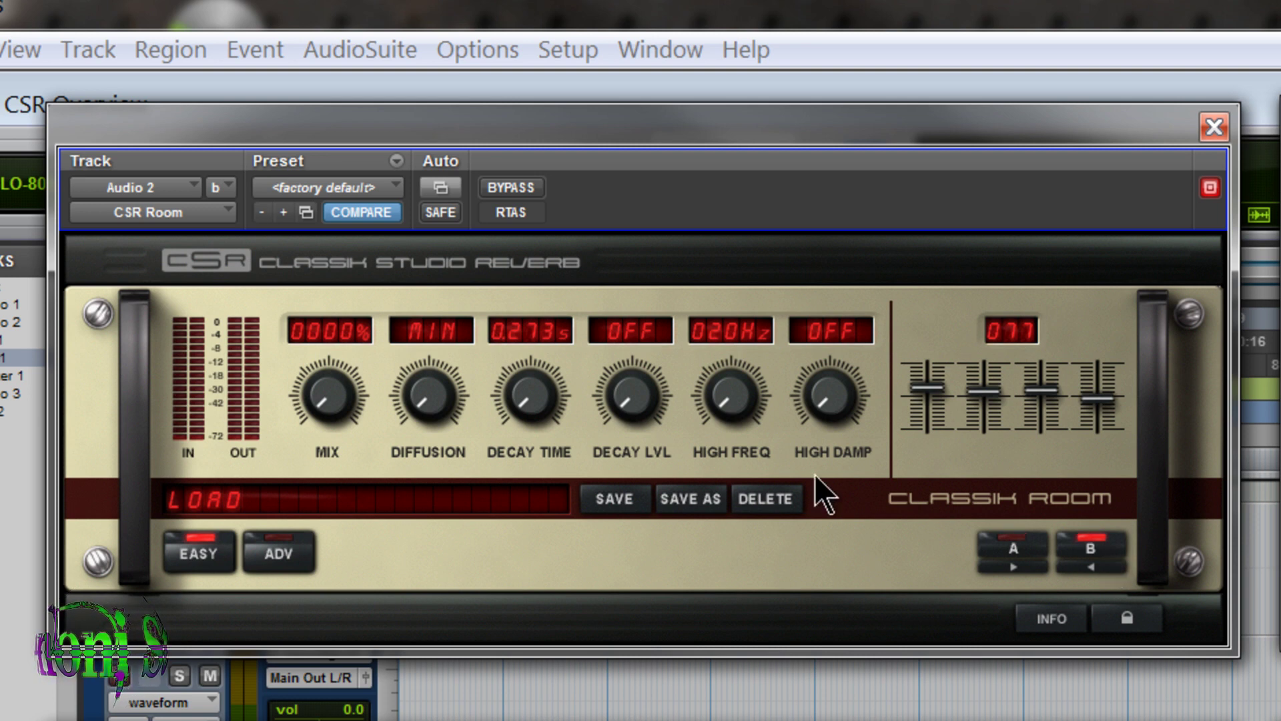
{"action": "left_click", "coordinate": [1012, 549]}
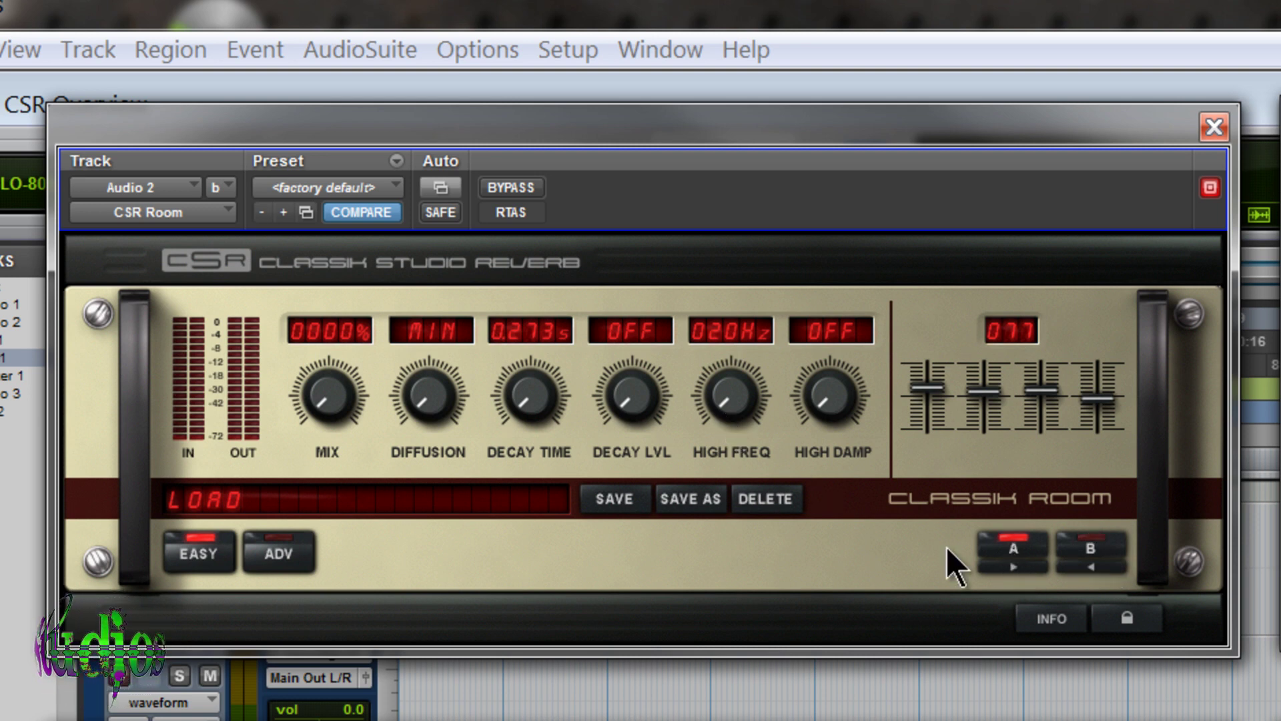
{"action": "left_click_drag", "start_coordinate": [631, 407], "coordinate": [639, 298]}
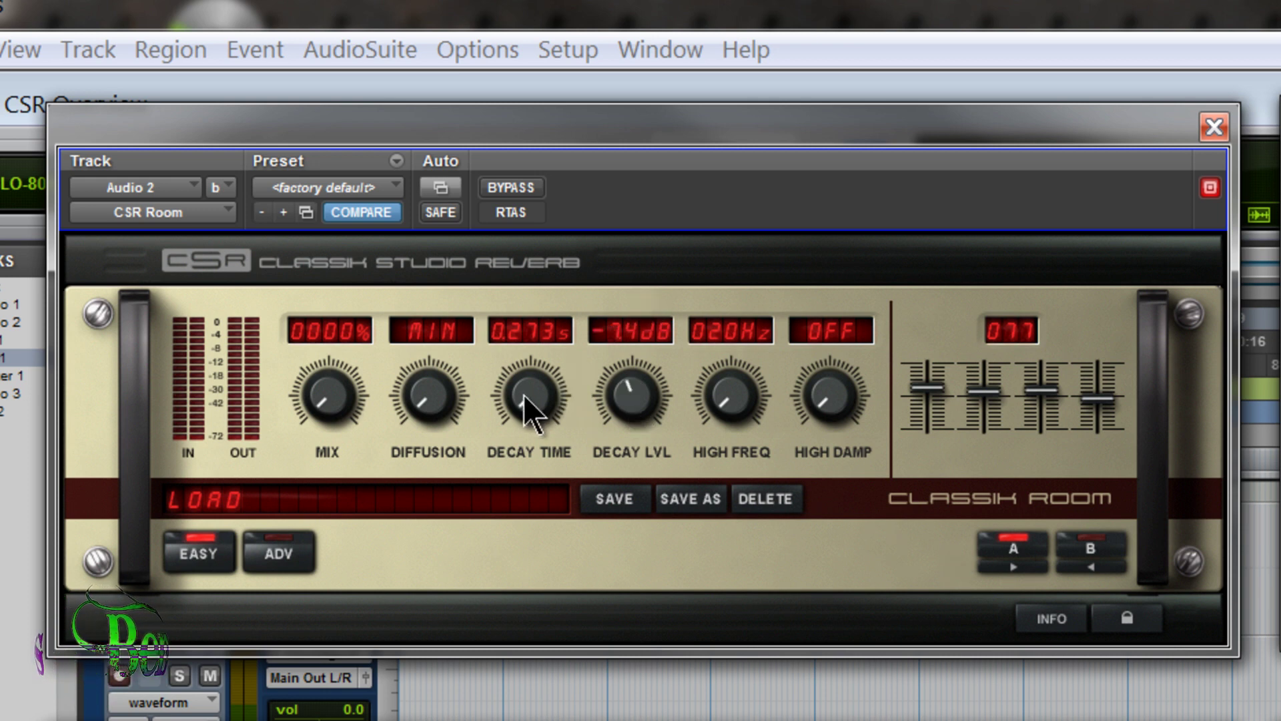
{"action": "left_click_drag", "start_coordinate": [523, 395], "coordinate": [528, 358]}
In B, raise the decay level to -9.3 dB and the decay time to 1.360 s
{"action": "left_click", "coordinate": [1083, 540]}
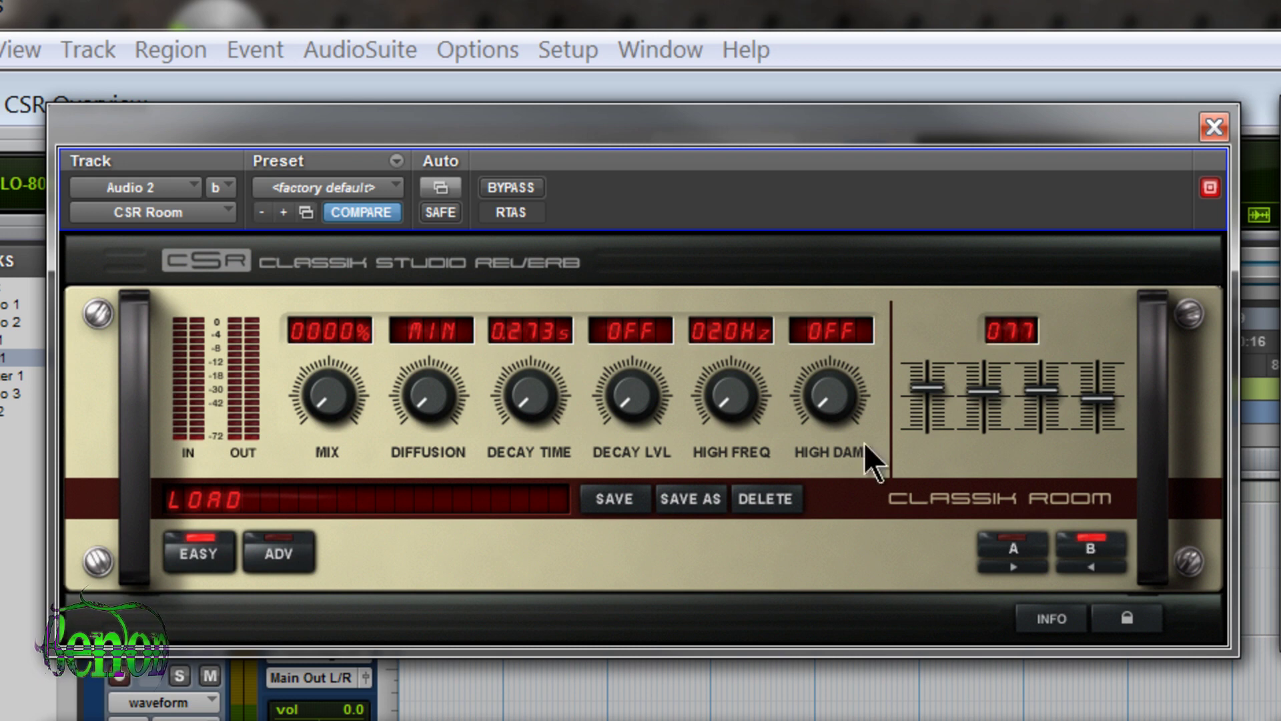
{"action": "left_click_drag", "start_coordinate": [642, 391], "coordinate": [647, 330]}
{"action": "left_click_drag", "start_coordinate": [530, 410], "coordinate": [534, 303]}
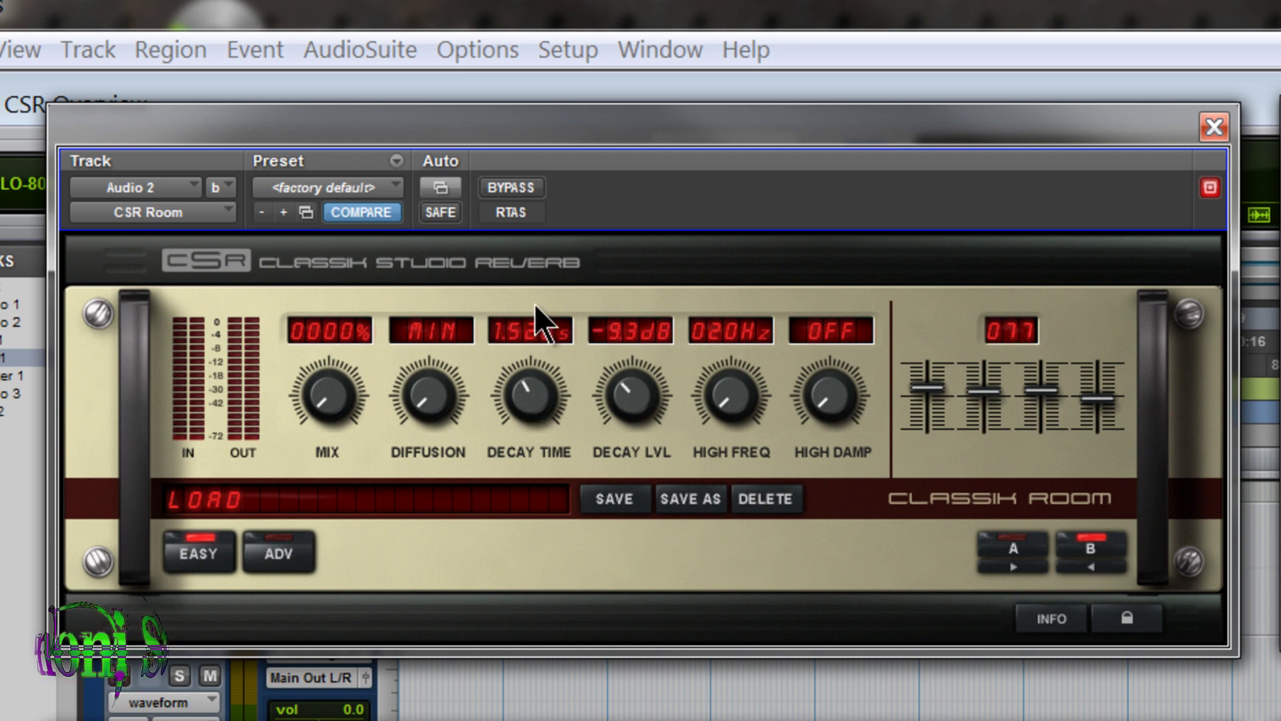
{"action": "left_click", "coordinate": [1002, 537]}
{"action": "left_click", "coordinate": [1098, 542]}
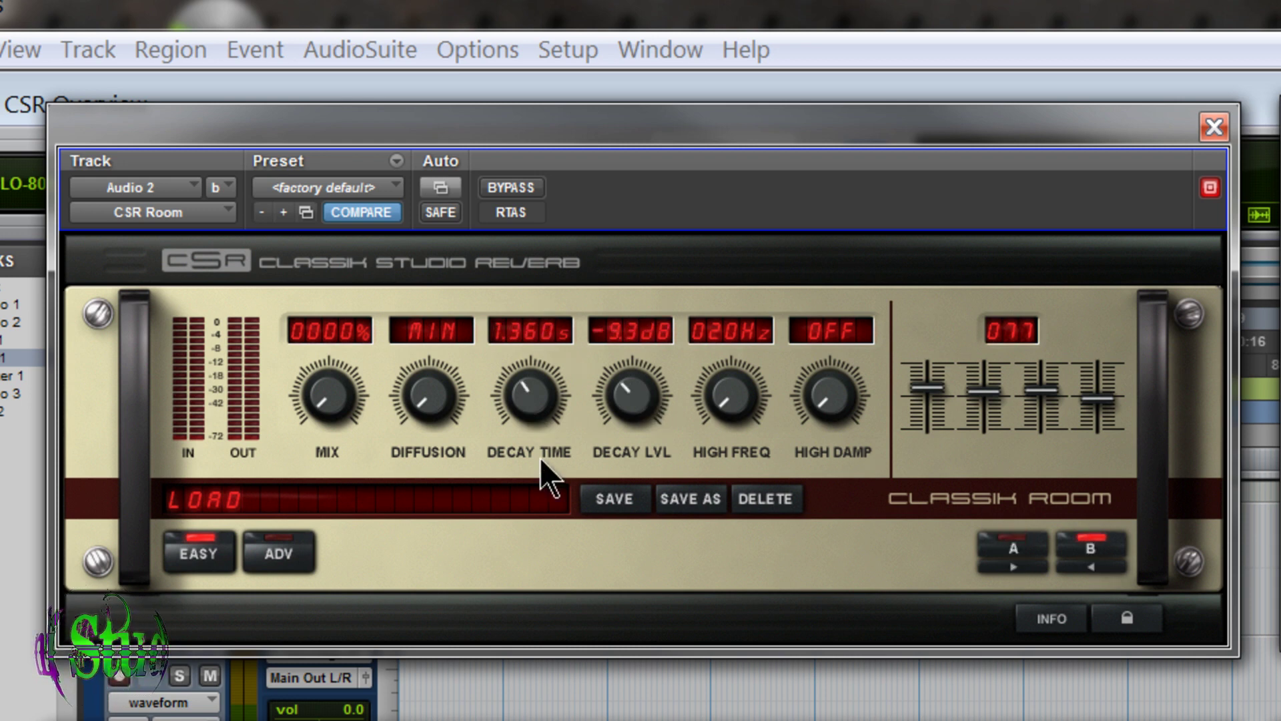
{"action": "left_click", "coordinate": [1008, 540]}
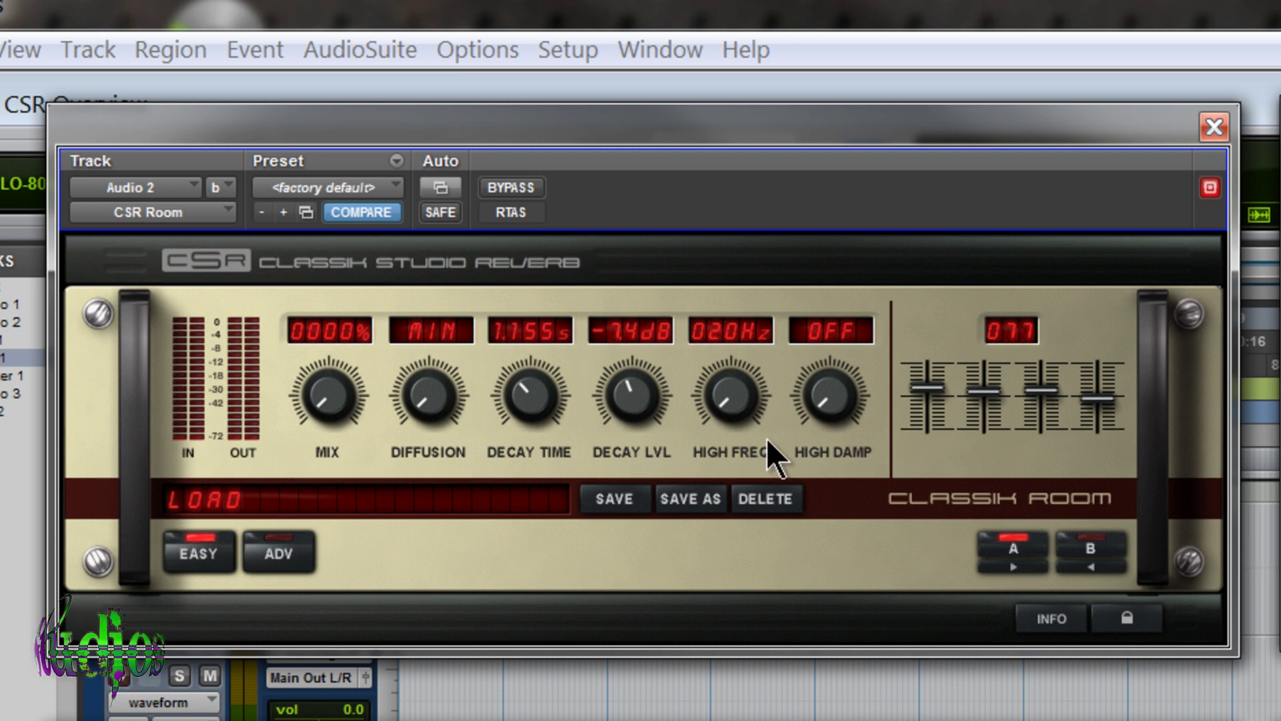
Raise B's high frequency, compare it against A, and finish on A
{"action": "left_click", "coordinate": [1088, 555]}
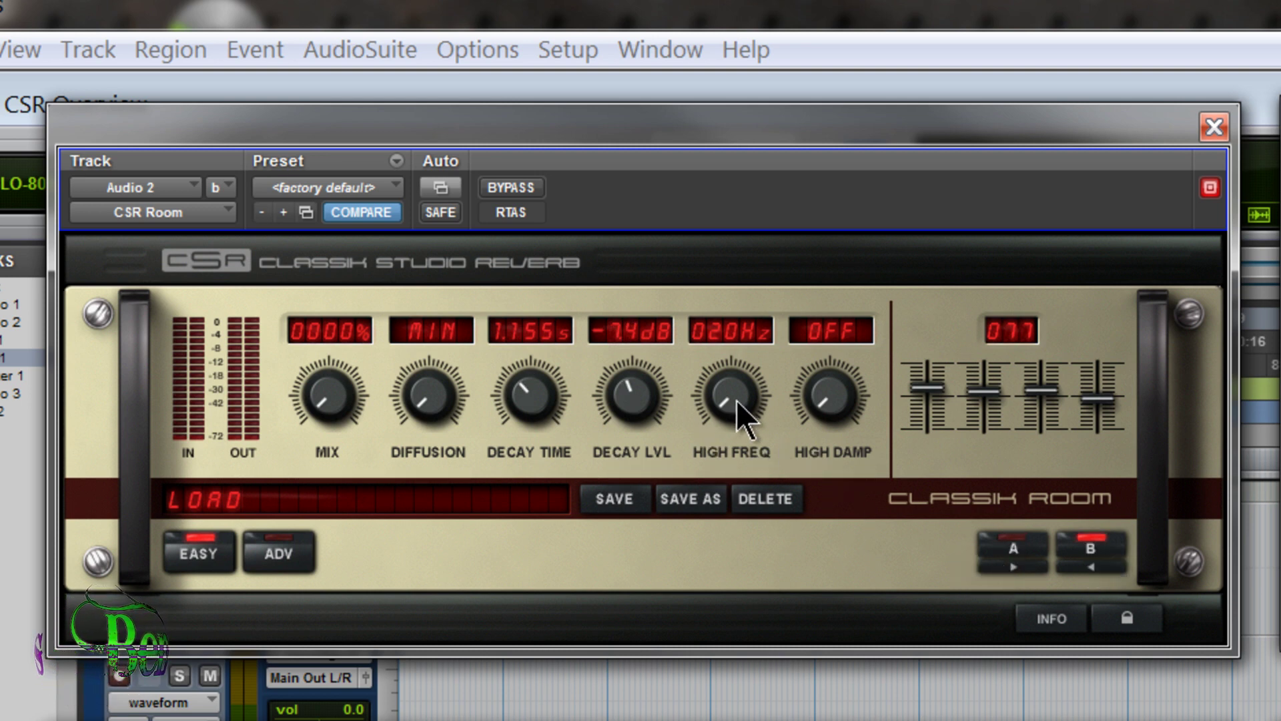
{"action": "left_click_drag", "start_coordinate": [736, 401], "coordinate": [671, 422]}
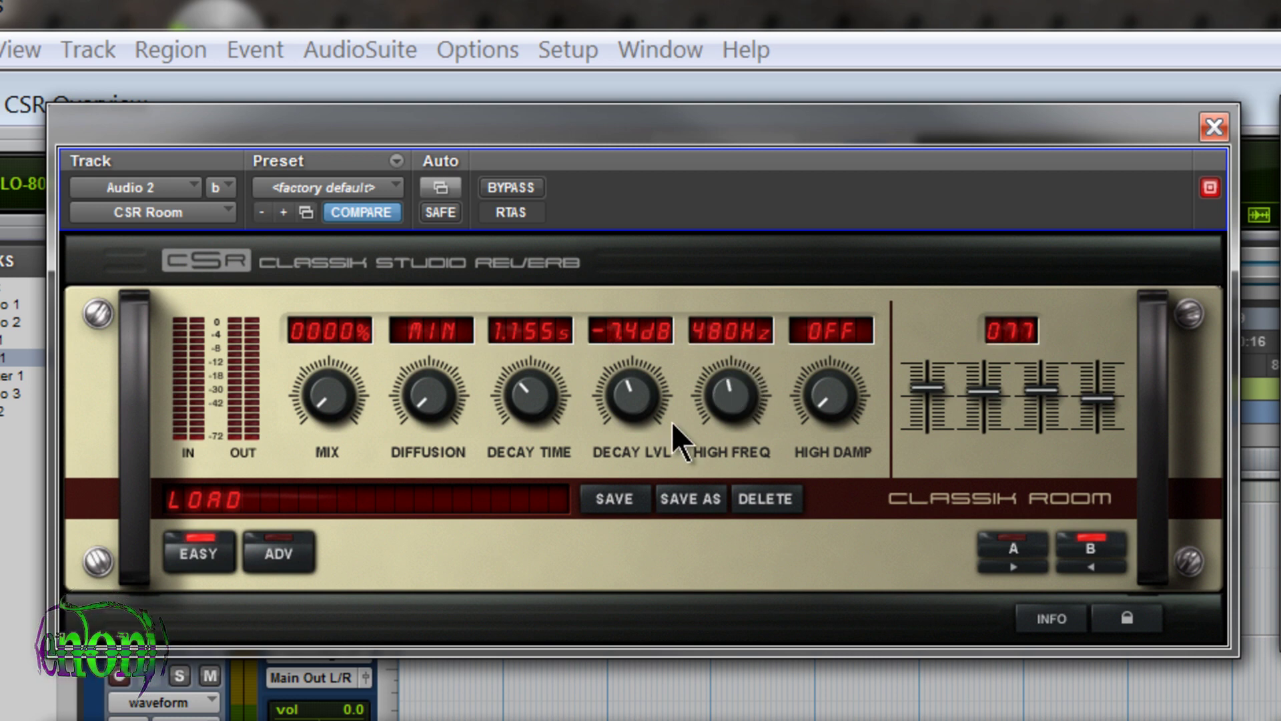
{"action": "left_click", "coordinate": [1027, 543]}
{"action": "left_click", "coordinate": [1094, 543]}
{"action": "left_click", "coordinate": [1010, 543]}
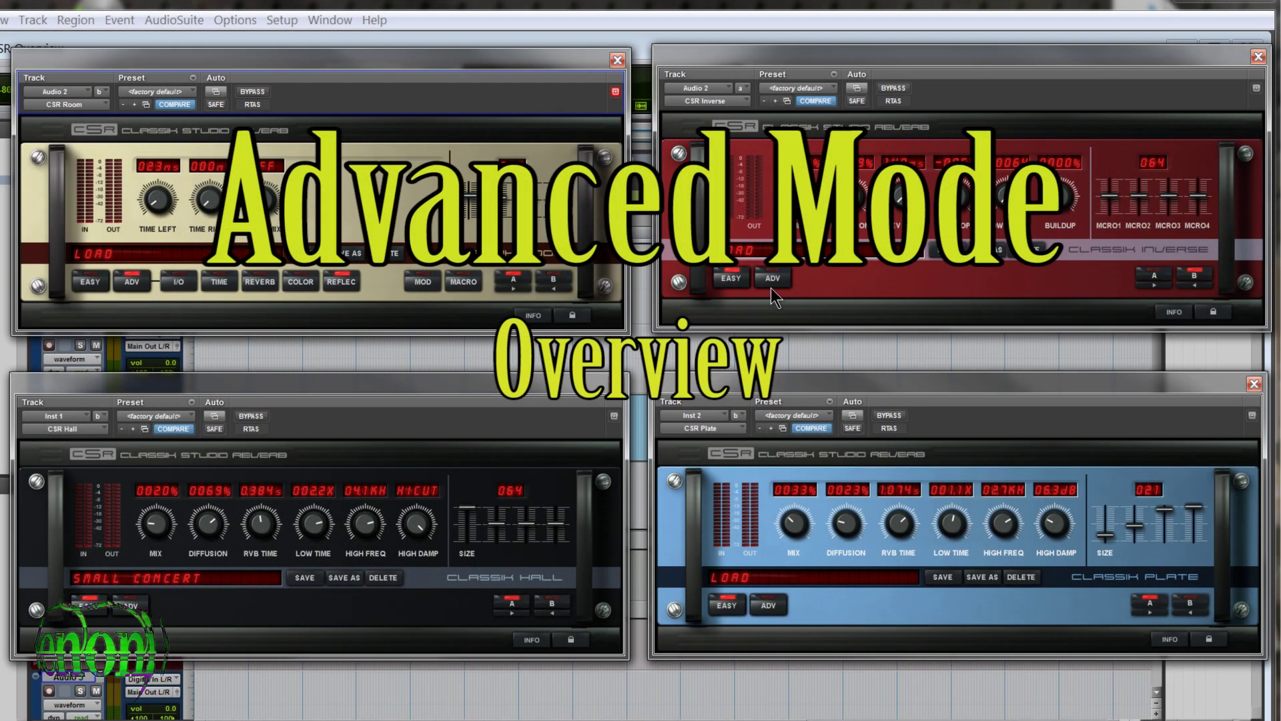
Switch the Inverse, Hall and Plate reverbs to ADV mode and show each plug-in's I/O page
{"action": "left_click", "coordinate": [772, 283]}
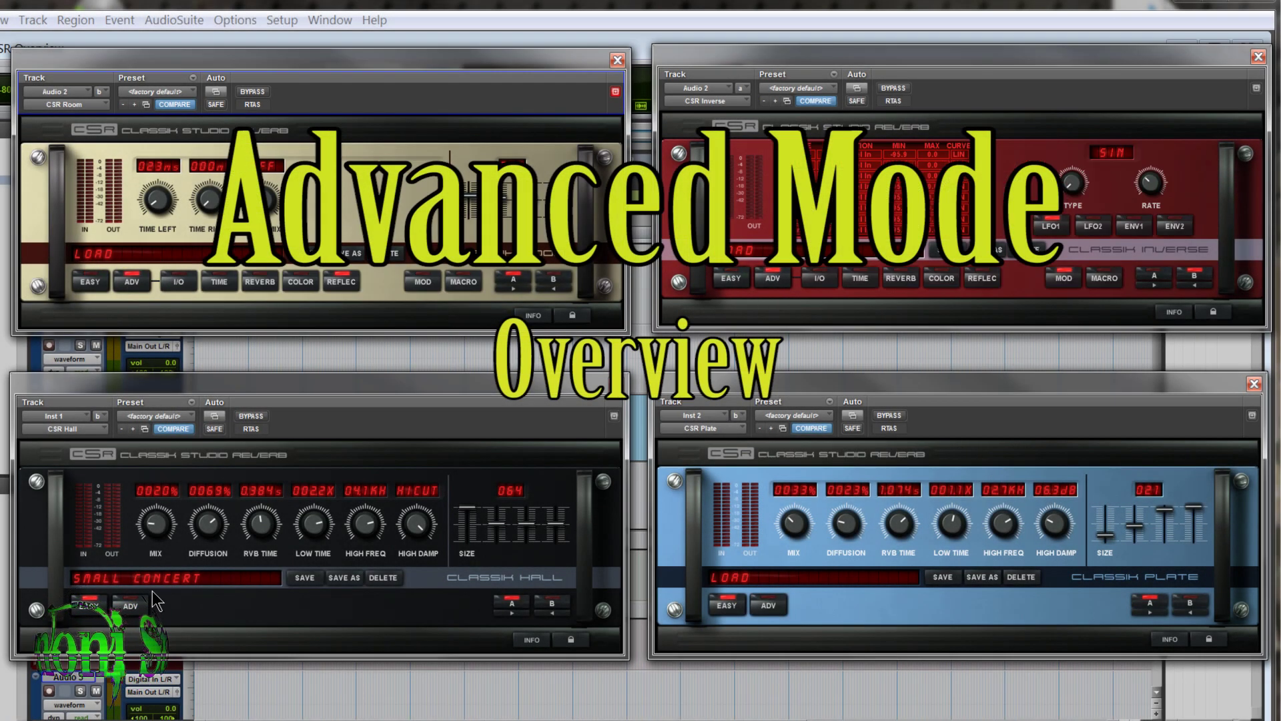
{"action": "left_click", "coordinate": [768, 605]}
{"action": "left_click", "coordinate": [819, 605]}
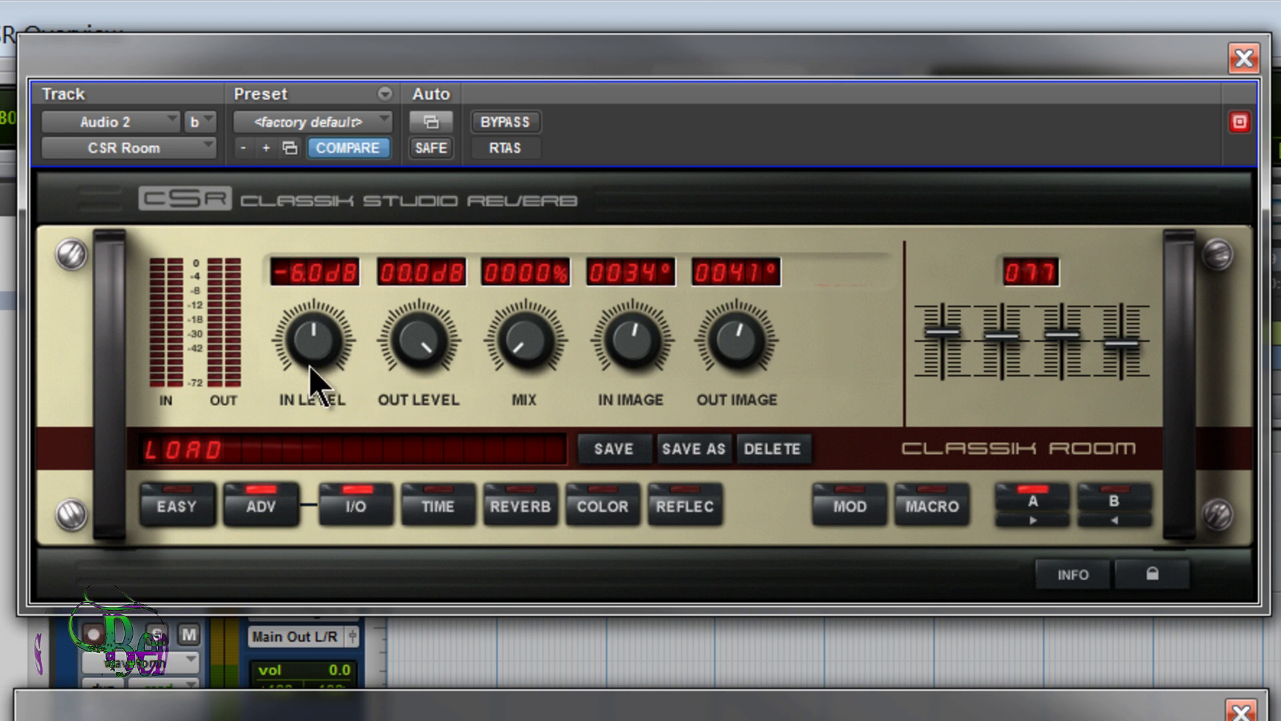
Set the CSR Room mix to 16% and adjust its input and output stereo image
{"action": "left_click_drag", "start_coordinate": [509, 364], "coordinate": [503, 350]}
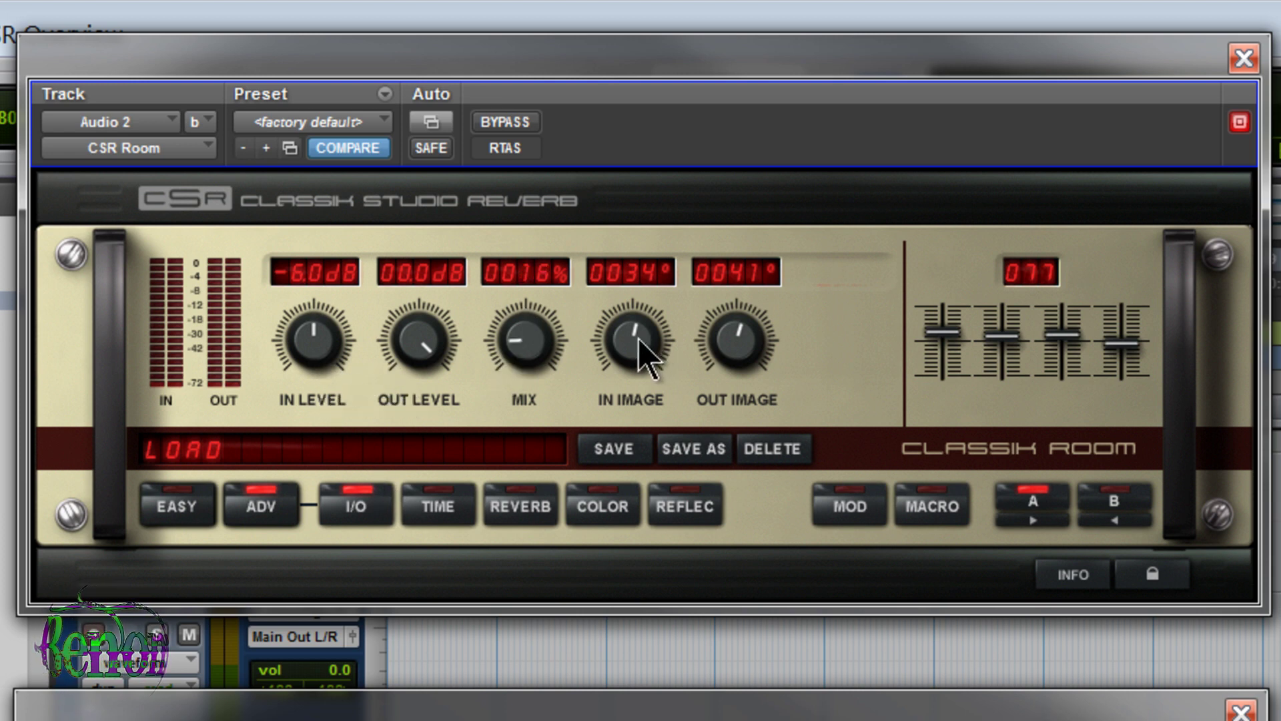
{"action": "left_click_drag", "start_coordinate": [726, 348], "coordinate": [628, 534]}
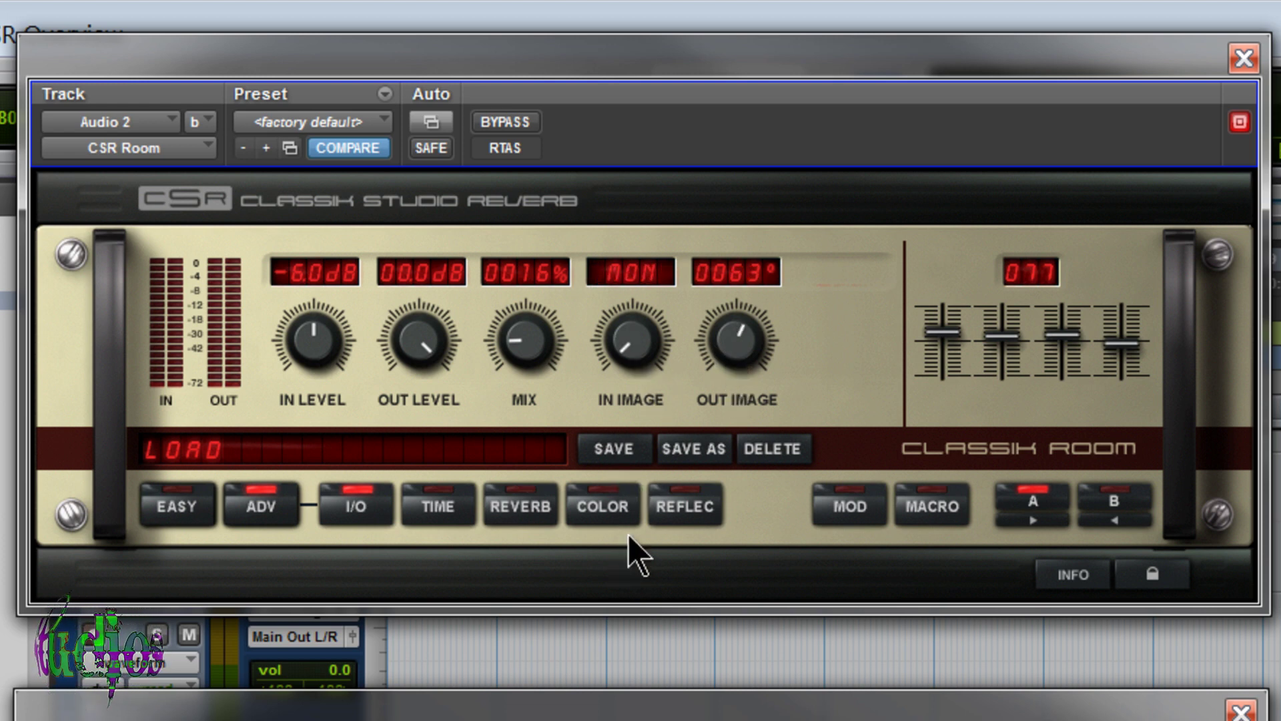
{"action": "left_click_drag", "start_coordinate": [639, 330], "coordinate": [631, 381]}
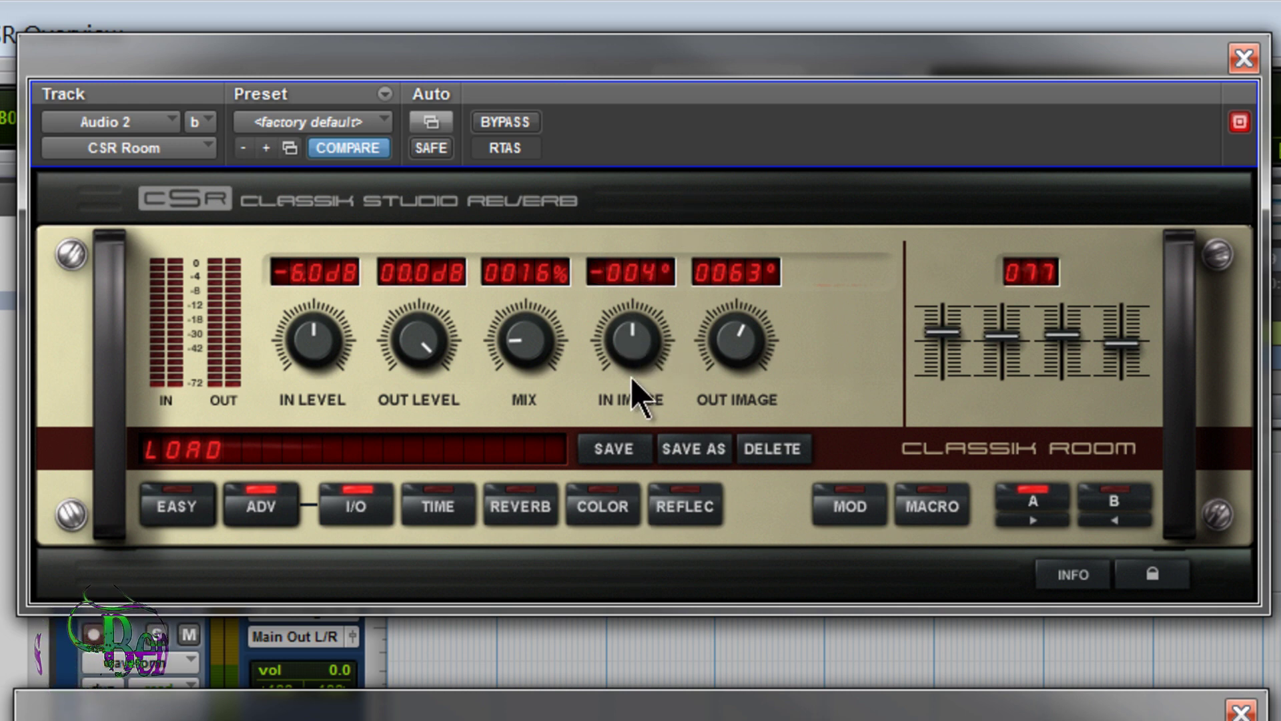
{"action": "mouse_move", "coordinate": [741, 356]}
{"action": "left_mouse_down"}
{"action": "mouse_move", "coordinate": [738, 558]}
{"action": "mouse_move", "coordinate": [771, 409]}
{"action": "mouse_move", "coordinate": [763, 348]}
{"action": "mouse_move", "coordinate": [755, 358]}
{"action": "left_mouse_up"}
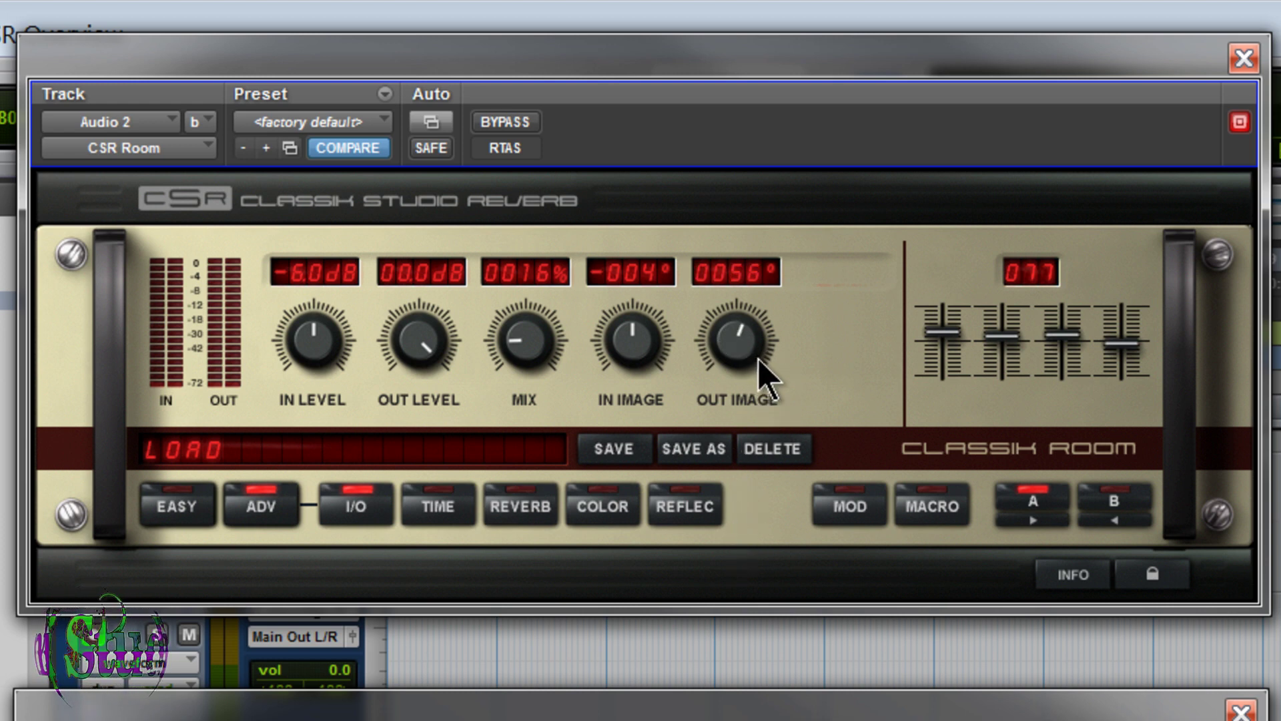
Page through Time, Reverb and Color, then set reflections to 161 ms left, 95 ms right, 5% level
{"action": "left_click", "coordinate": [440, 497]}
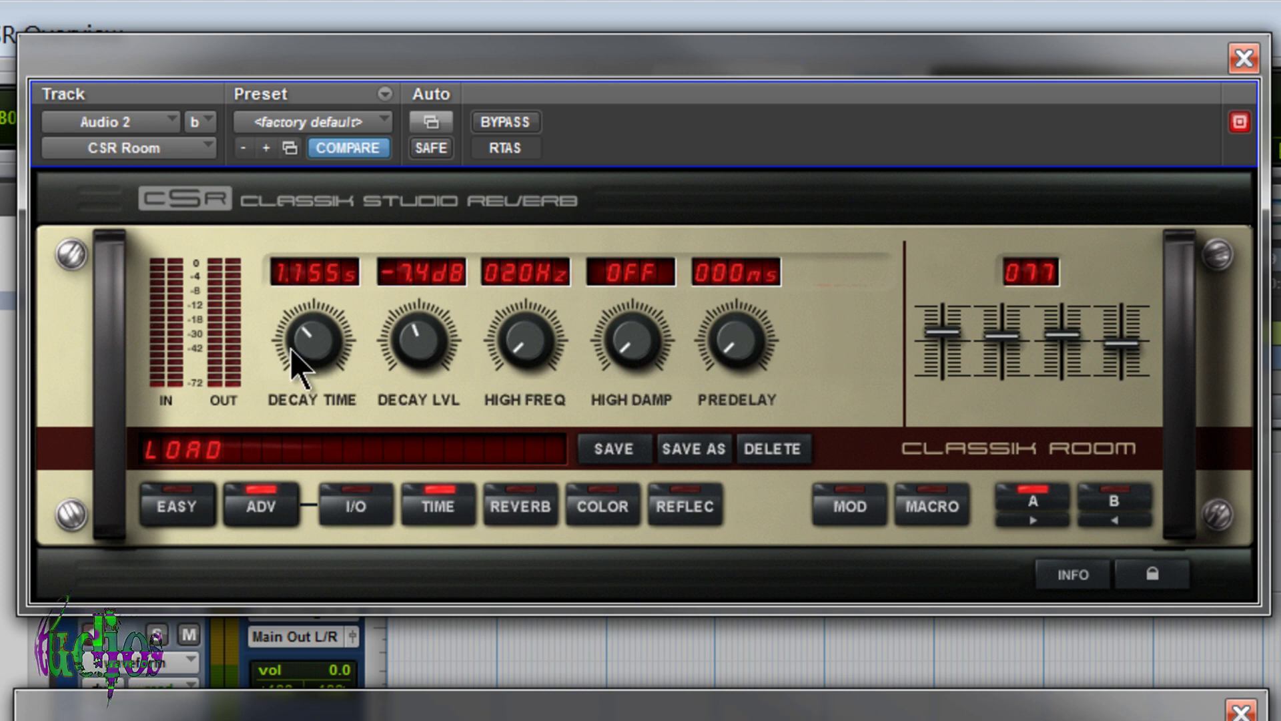
{"action": "left_click", "coordinate": [538, 529]}
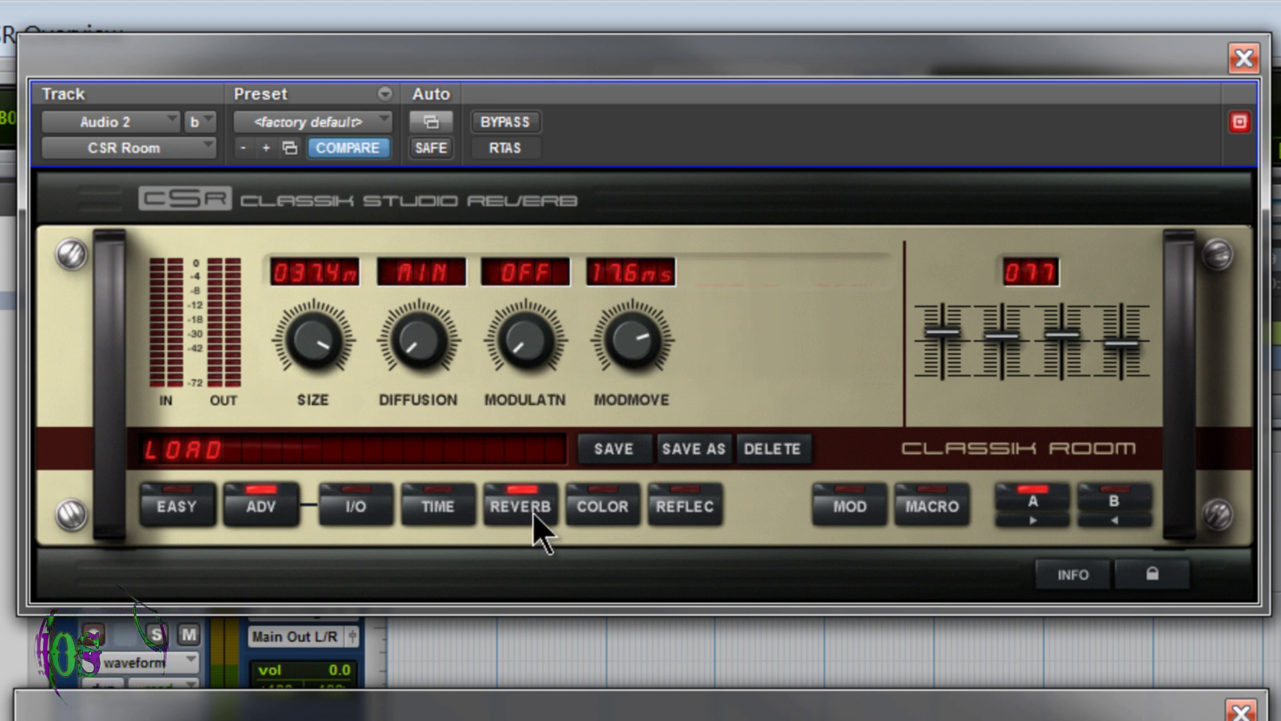
{"action": "left_click", "coordinate": [586, 513]}
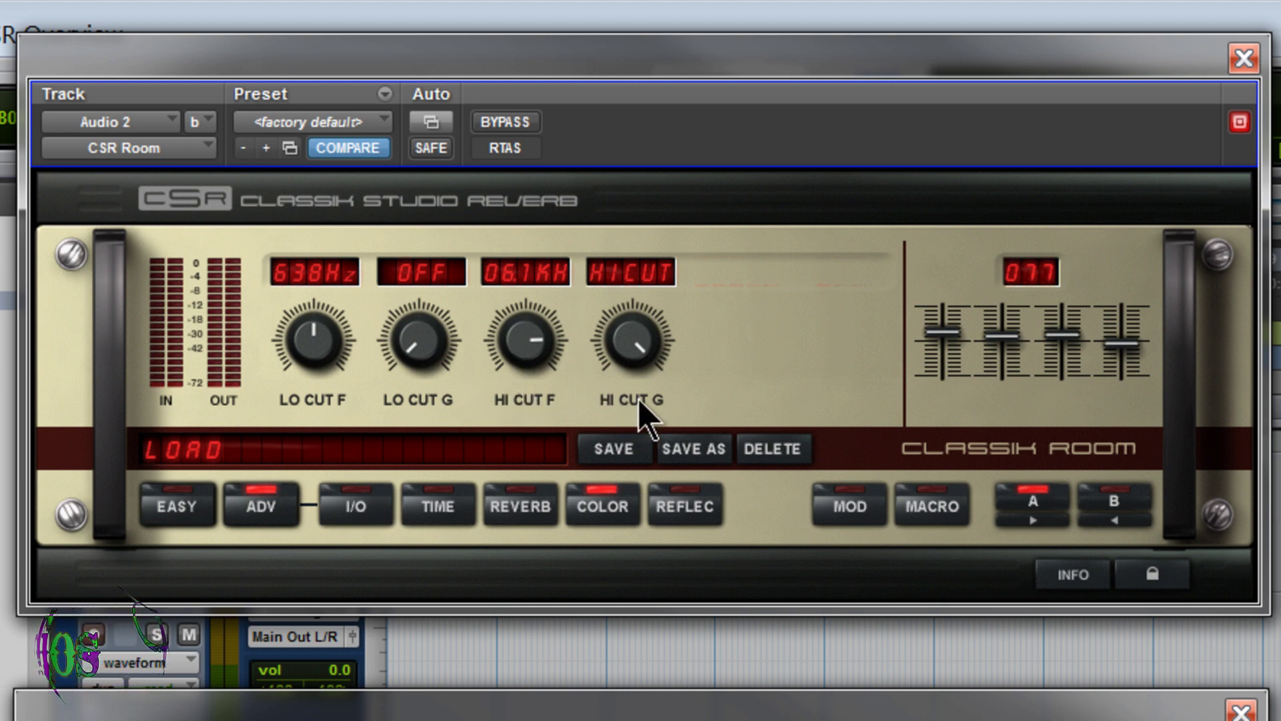
{"action": "left_click", "coordinate": [674, 502]}
{"action": "left_click_drag", "start_coordinate": [294, 337], "coordinate": [314, 280]}
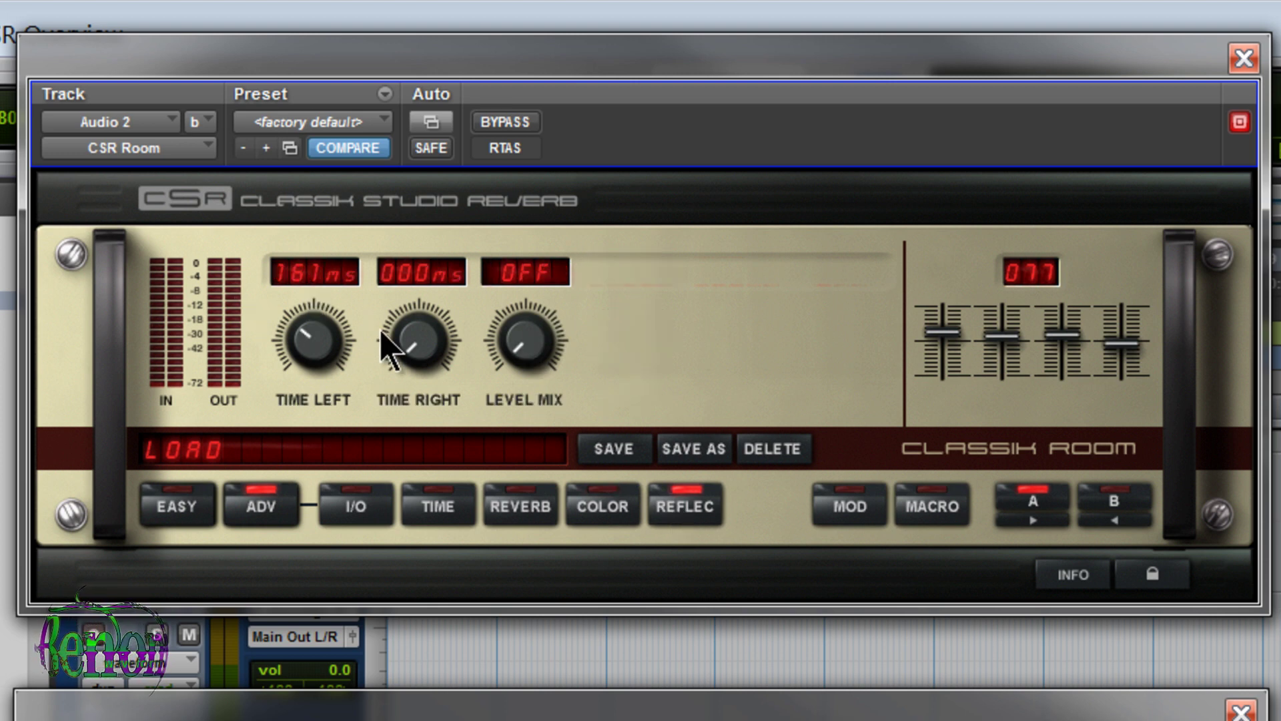
{"action": "left_click_drag", "start_coordinate": [420, 364], "coordinate": [426, 306]}
{"action": "mouse_move", "coordinate": [527, 337]}
{"action": "left_mouse_down"}
{"action": "mouse_move", "coordinate": [538, 295]}
{"action": "mouse_move", "coordinate": [539, 325]}
{"action": "left_mouse_up"}
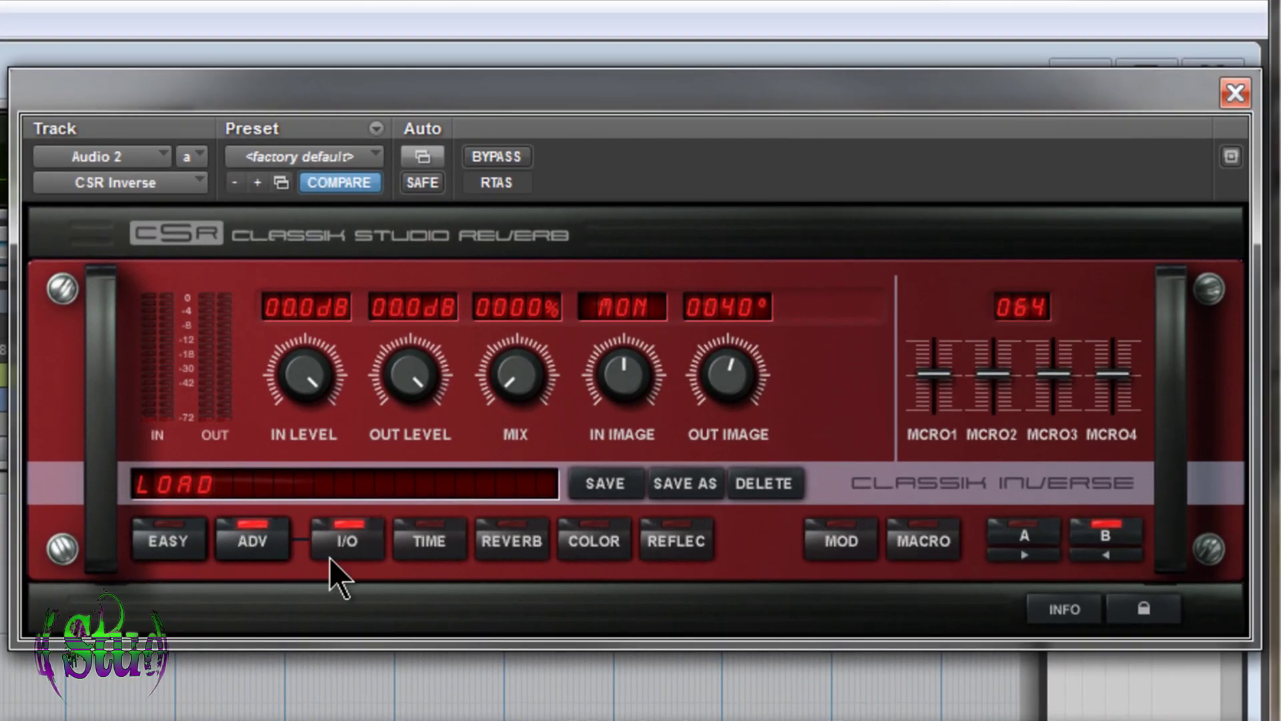
Raise the CSR Inverse buildup to about 65% while stepping through its Time to Reflec pages
{"action": "left_click", "coordinate": [403, 539]}
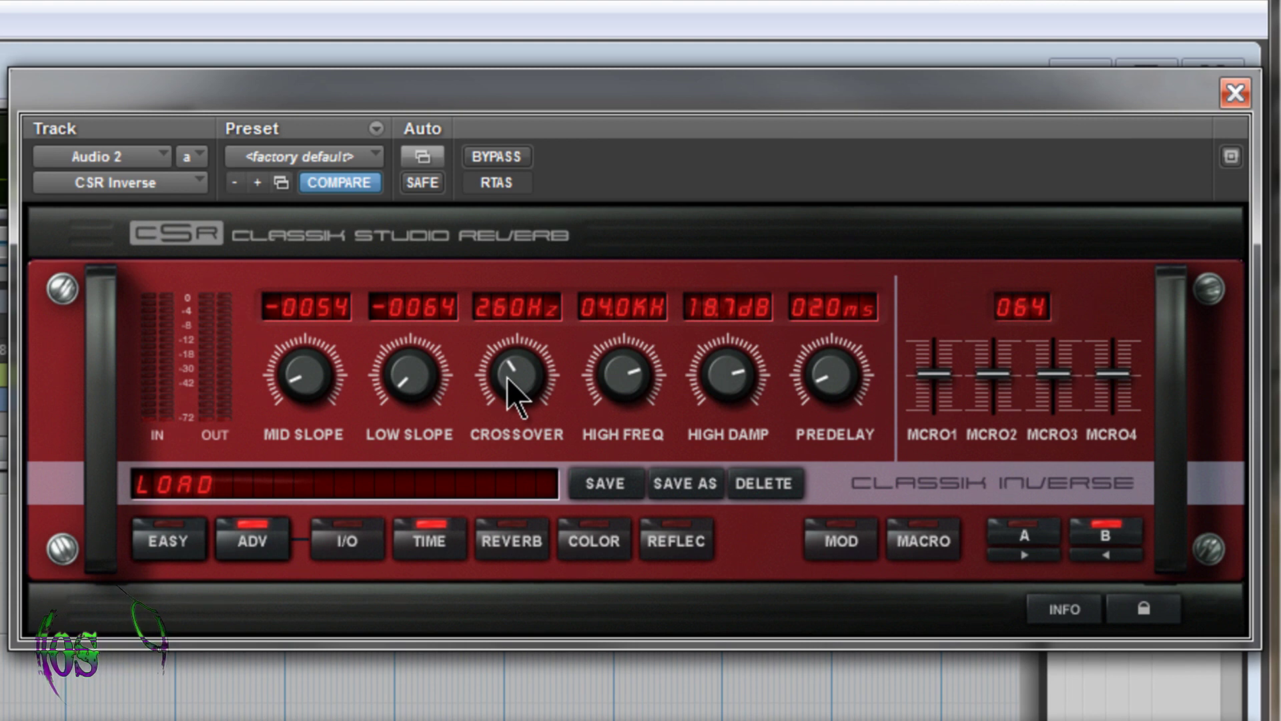
{"action": "left_click", "coordinate": [494, 543]}
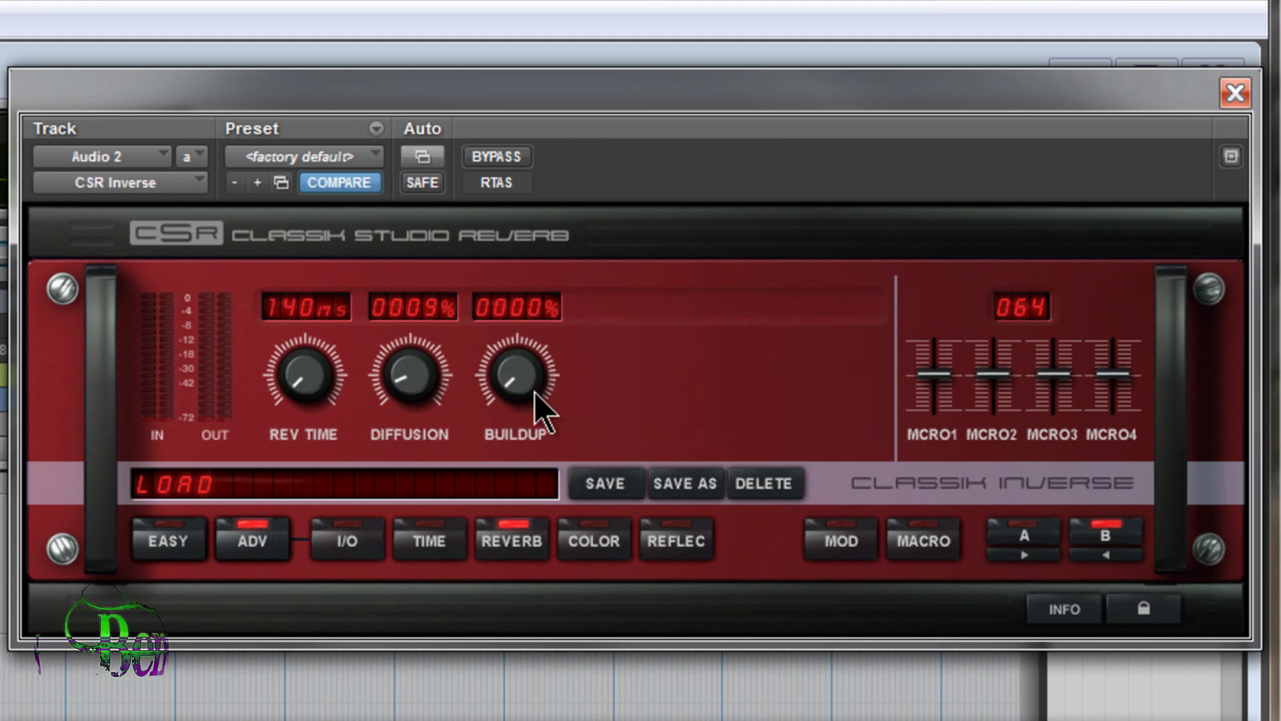
{"action": "left_click_drag", "start_coordinate": [534, 391], "coordinate": [558, 205]}
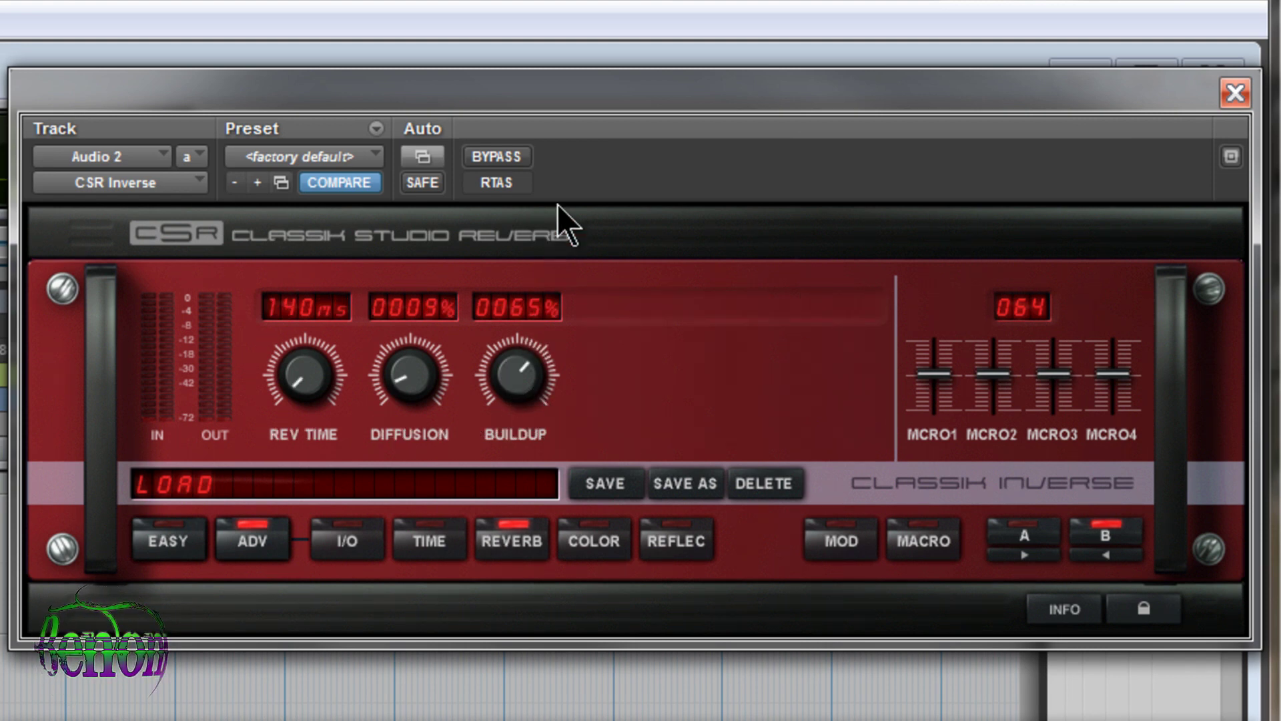
{"action": "left_click", "coordinate": [594, 542]}
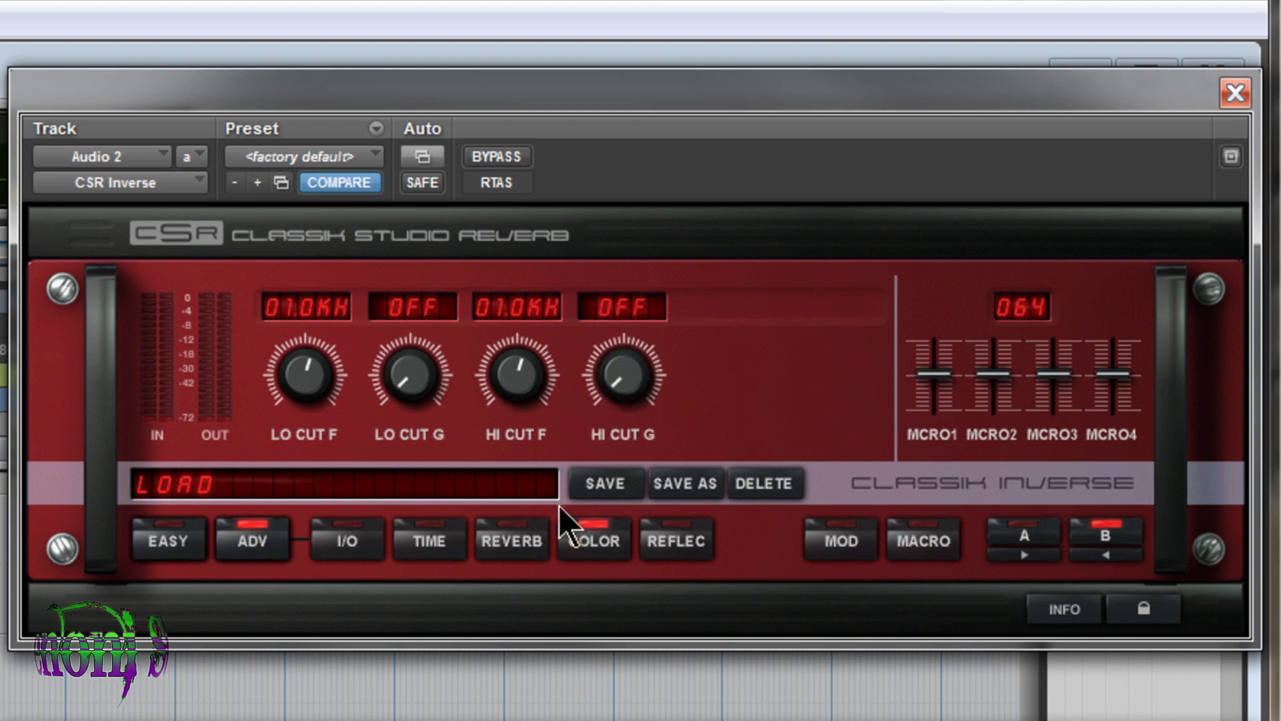
{"action": "left_click", "coordinate": [655, 540]}
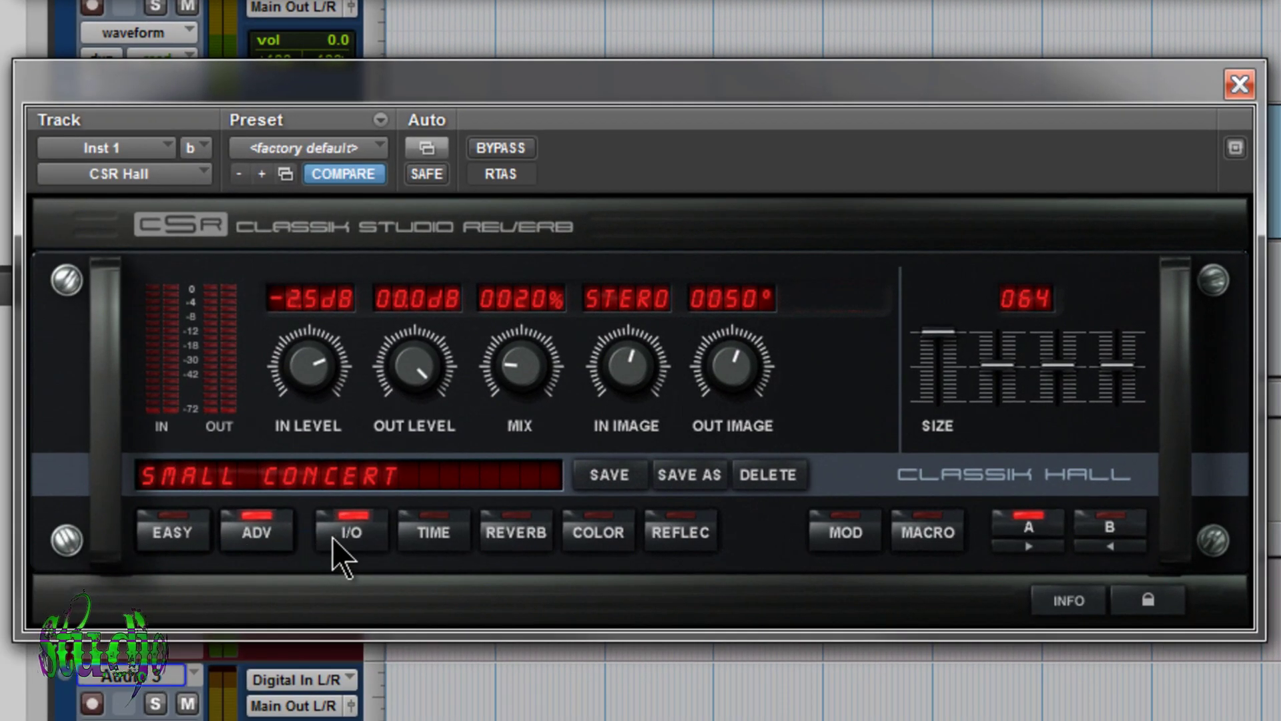
Step the CSR Hall through its Time, Reverb, Color and Reflec pages
{"action": "left_click", "coordinate": [455, 534]}
{"action": "left_click", "coordinate": [519, 534]}
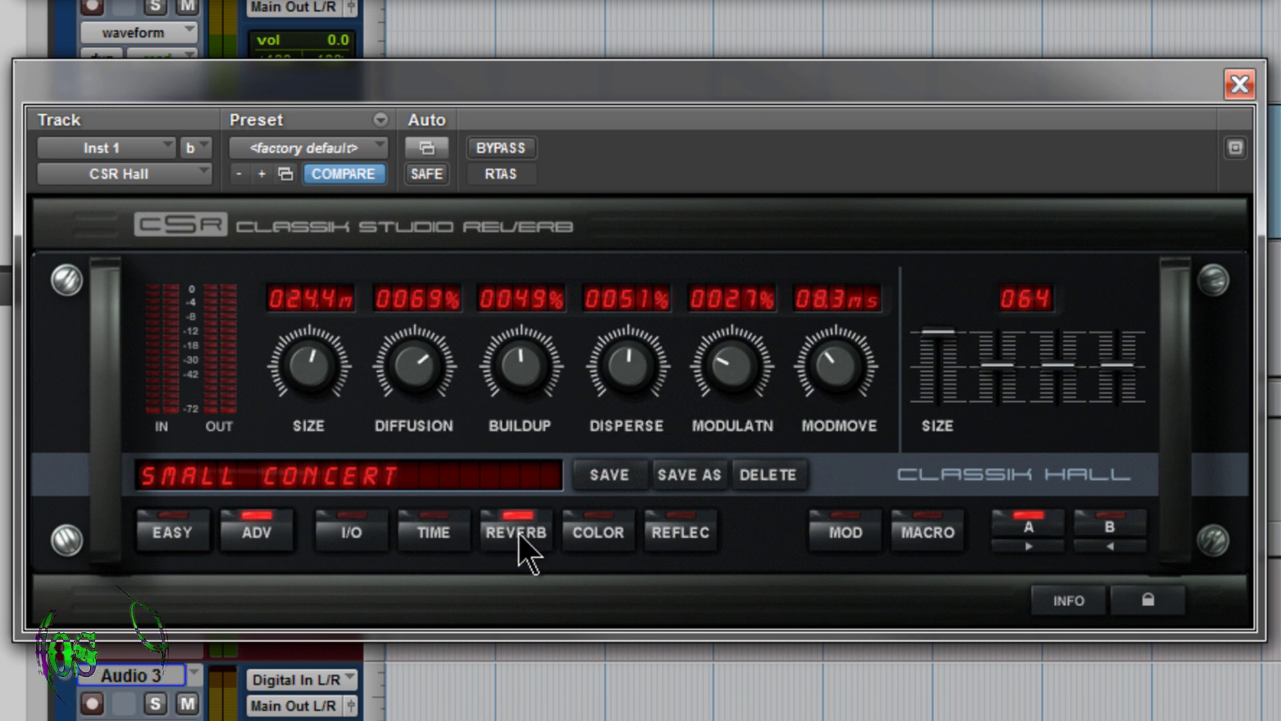
{"action": "left_click", "coordinate": [578, 534]}
{"action": "left_click", "coordinate": [650, 535]}
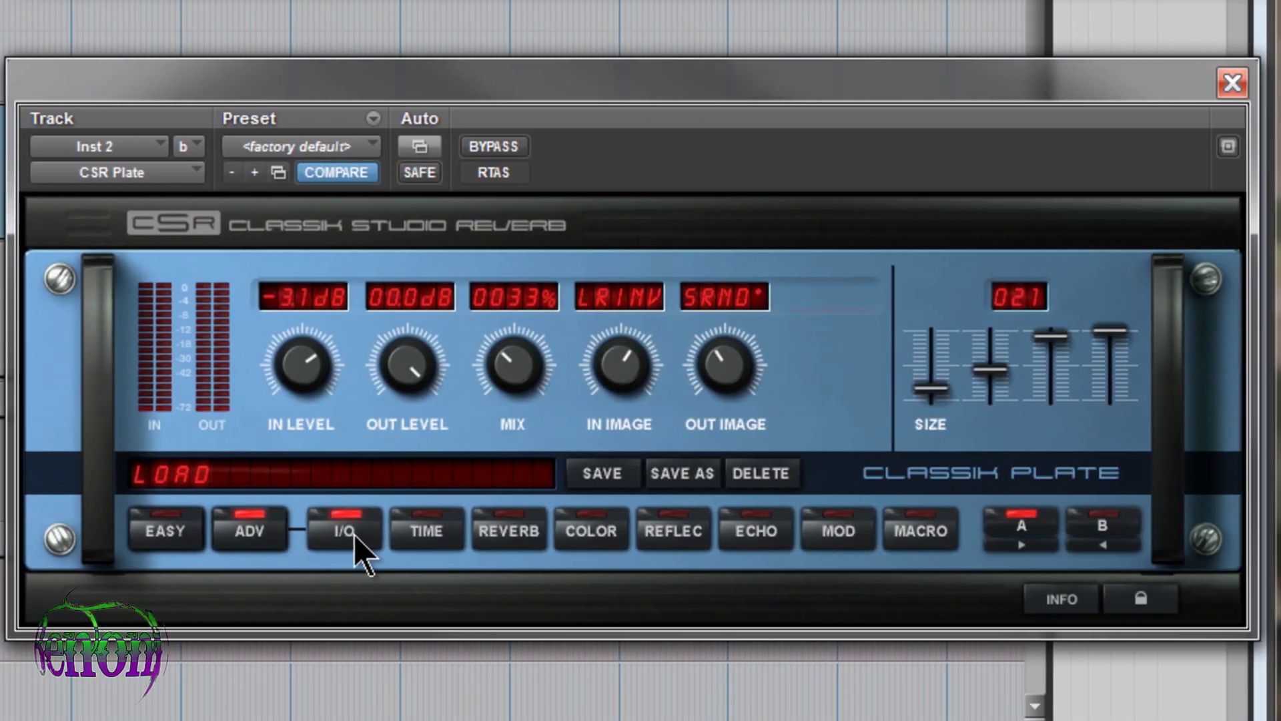
Step the CSR Plate through Time, Reverb, Color, Reflec and Echo, then open the Hall's modulation matrix
{"action": "left_click", "coordinate": [420, 537]}
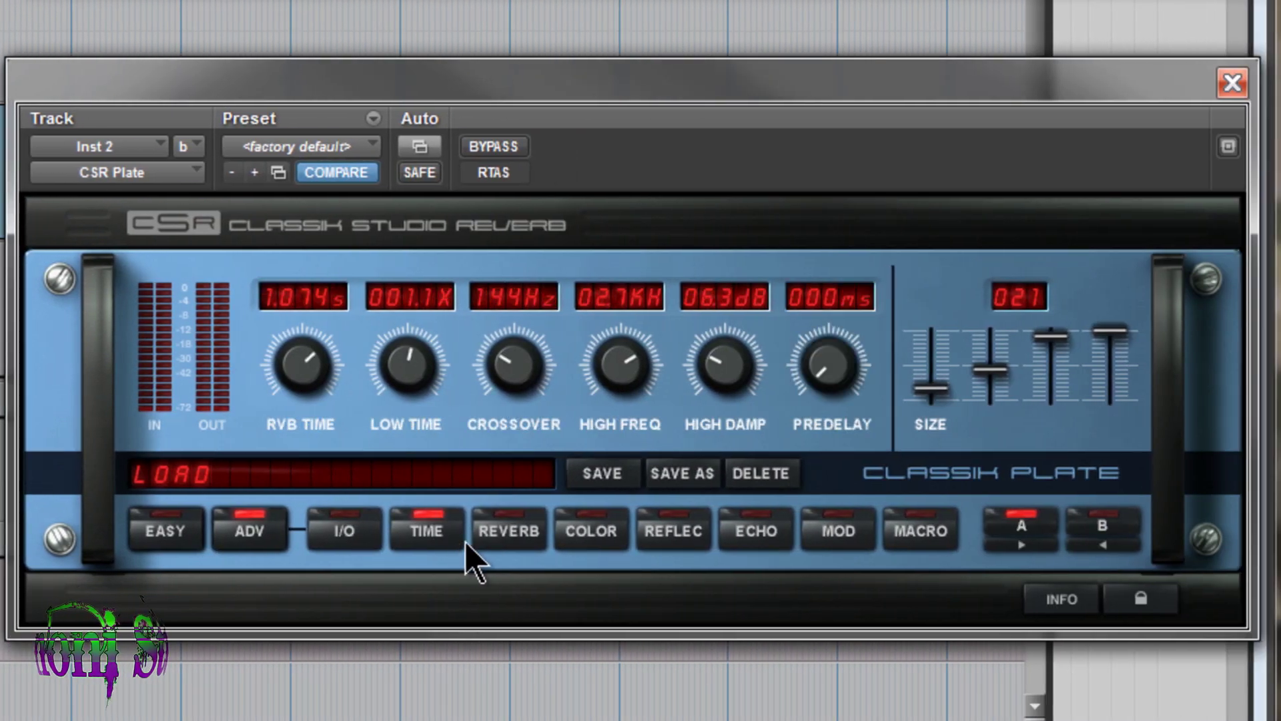
{"action": "left_click", "coordinate": [530, 538]}
{"action": "left_click", "coordinate": [581, 536]}
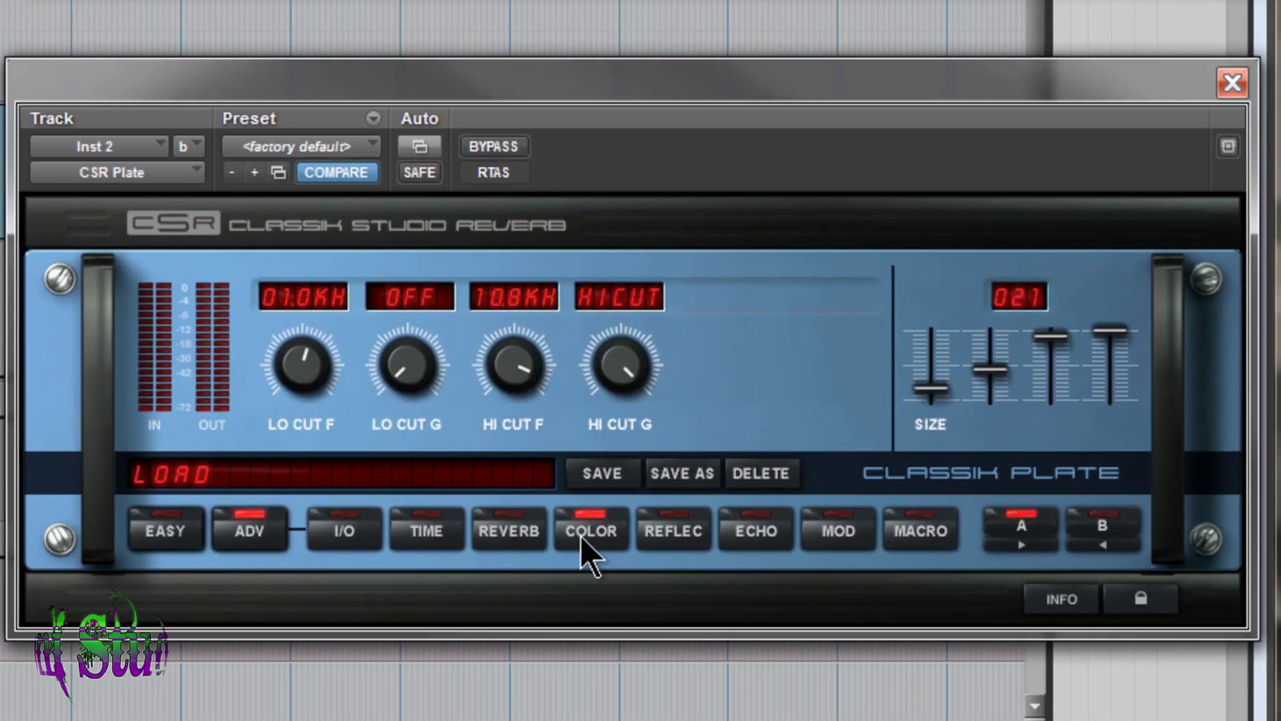
{"action": "left_click", "coordinate": [670, 534]}
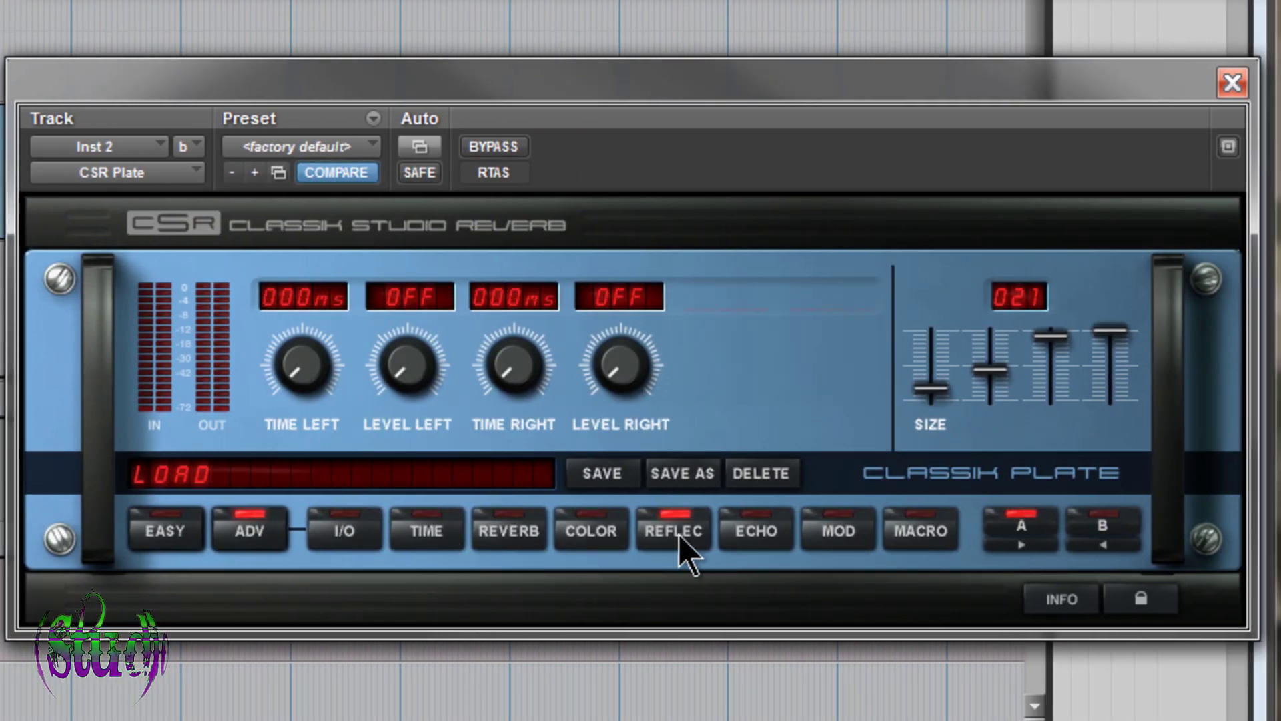
{"action": "left_click", "coordinate": [739, 531]}
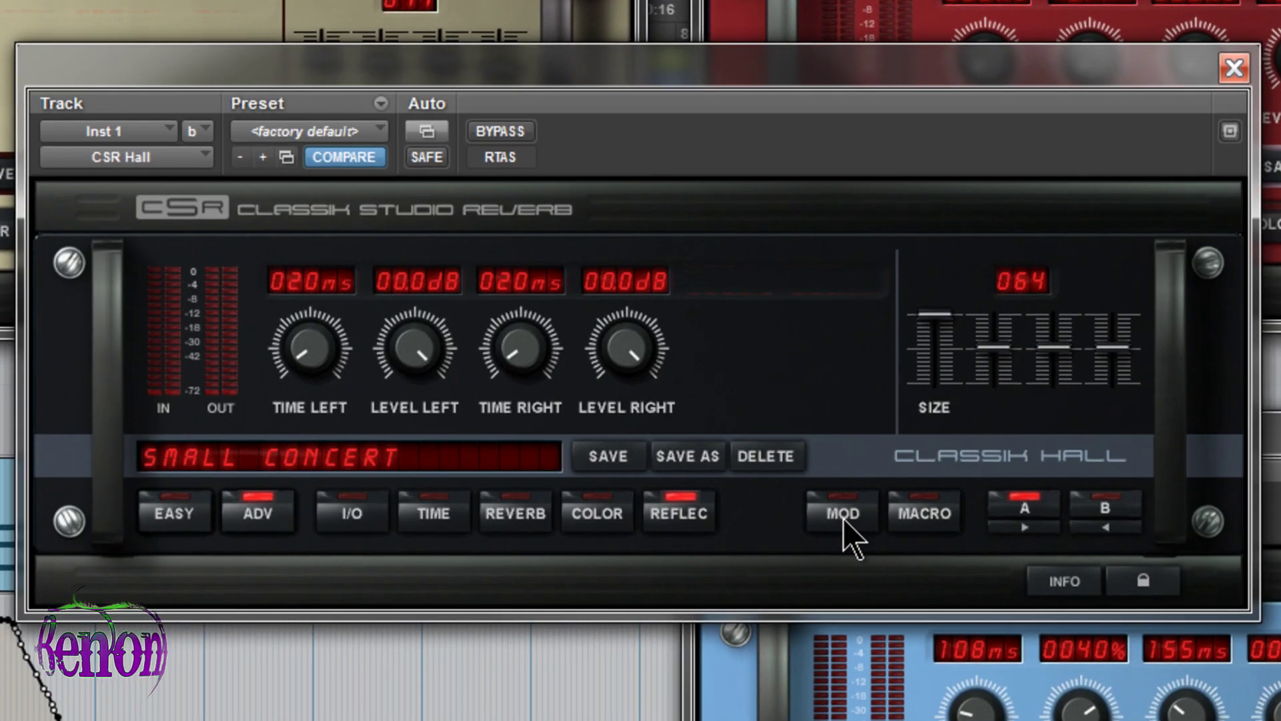
{"action": "left_click", "coordinate": [843, 514]}
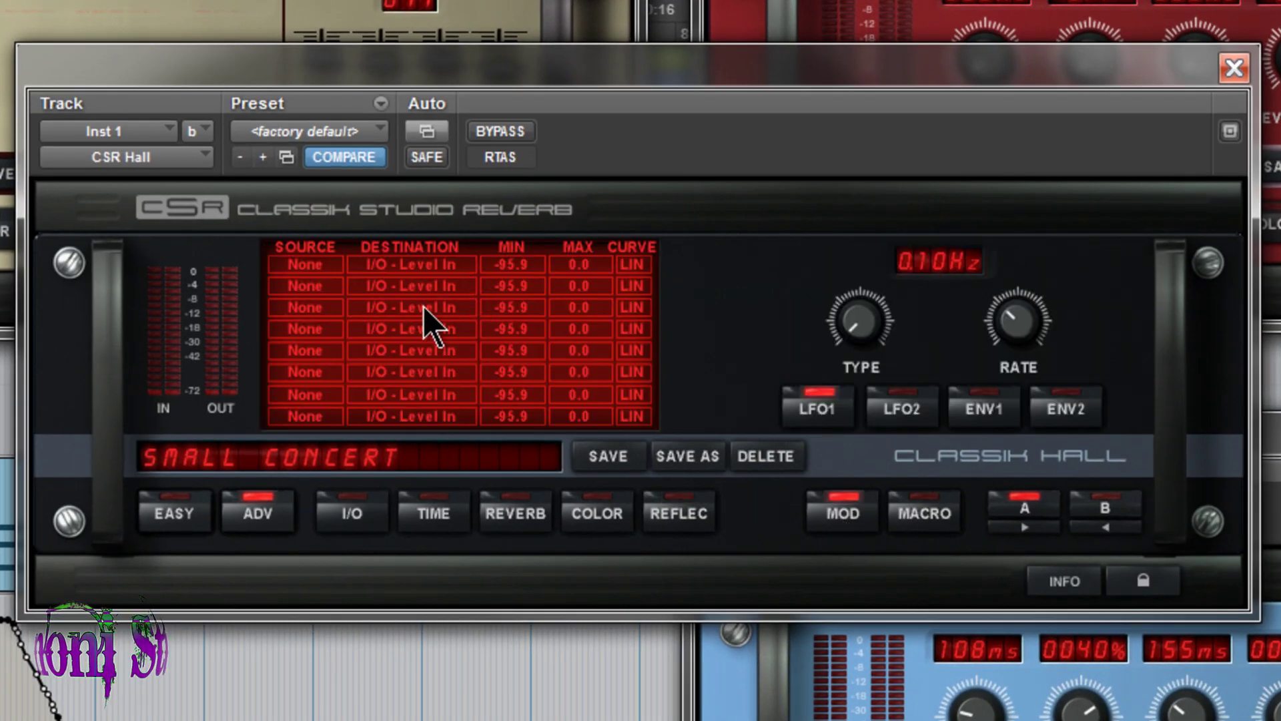
Browse the Hall's LFO and envelope pages, trying TRI and SAW waveforms before returning to LFO1
{"action": "left_click", "coordinate": [990, 413]}
{"action": "left_click", "coordinate": [1046, 413]}
{"action": "left_click", "coordinate": [836, 416]}
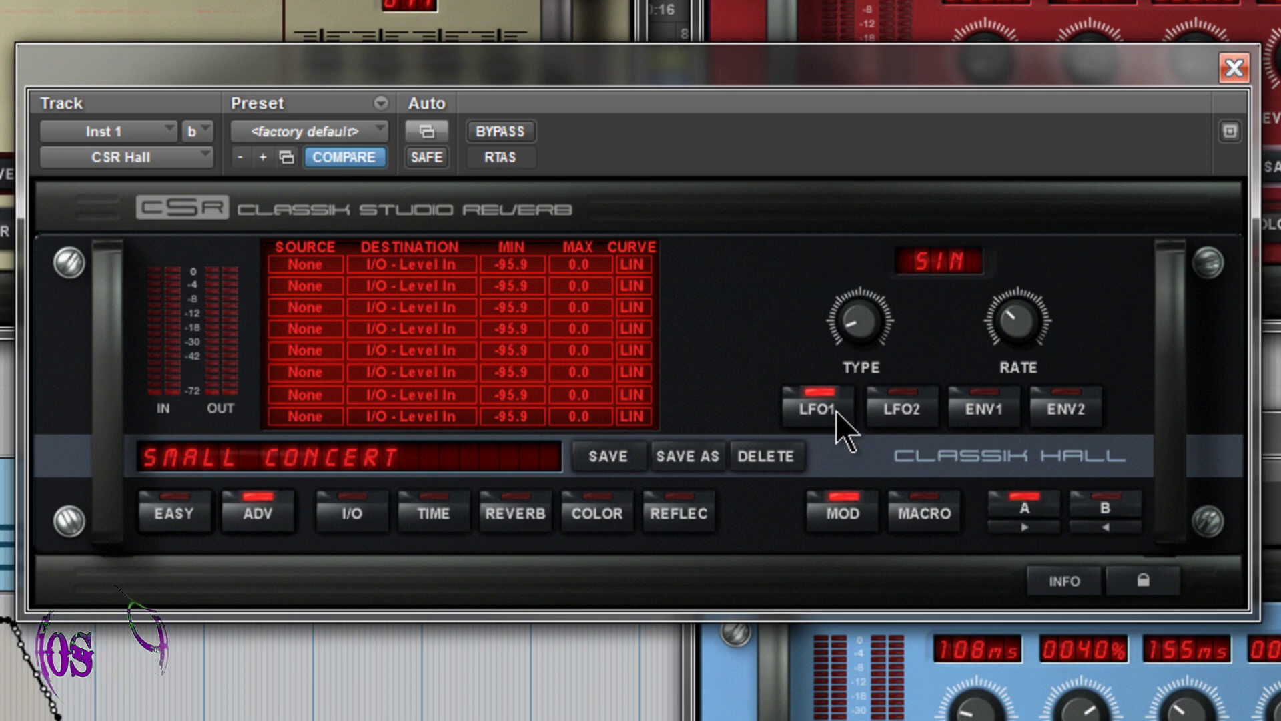
{"action": "left_click_drag", "start_coordinate": [866, 339], "coordinate": [866, 303]}
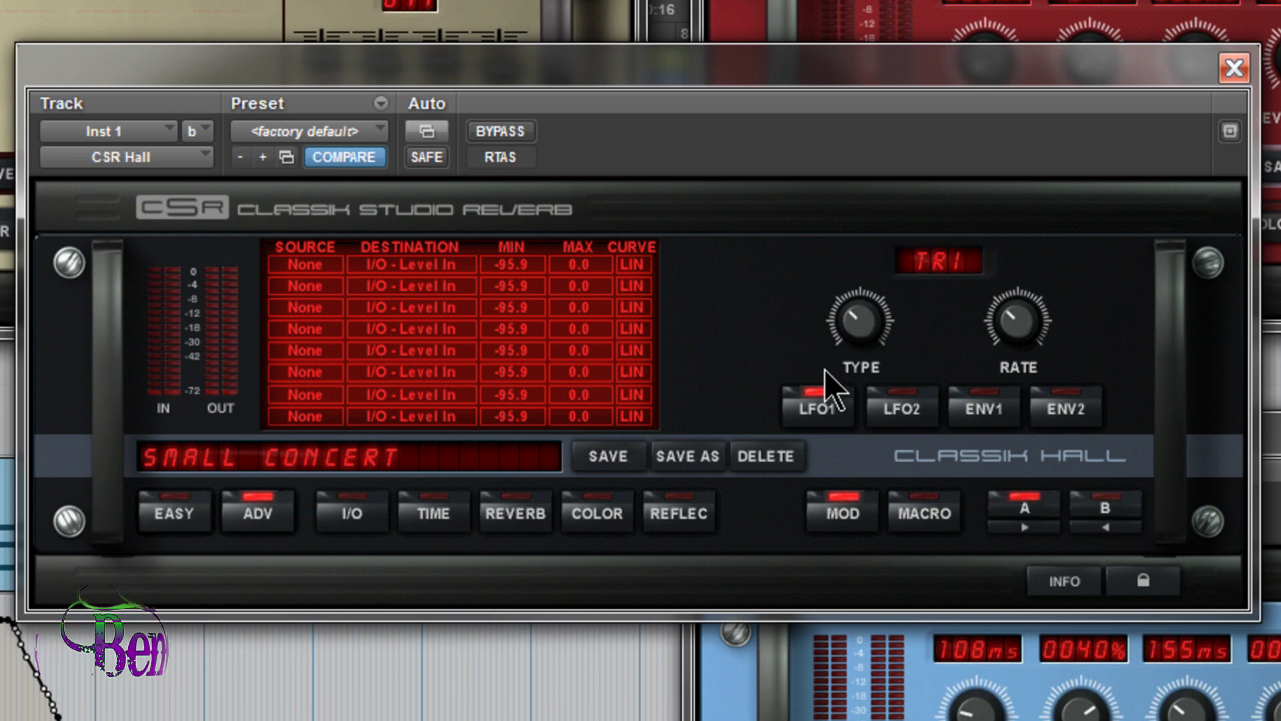
{"action": "left_click_drag", "start_coordinate": [868, 363], "coordinate": [866, 115]}
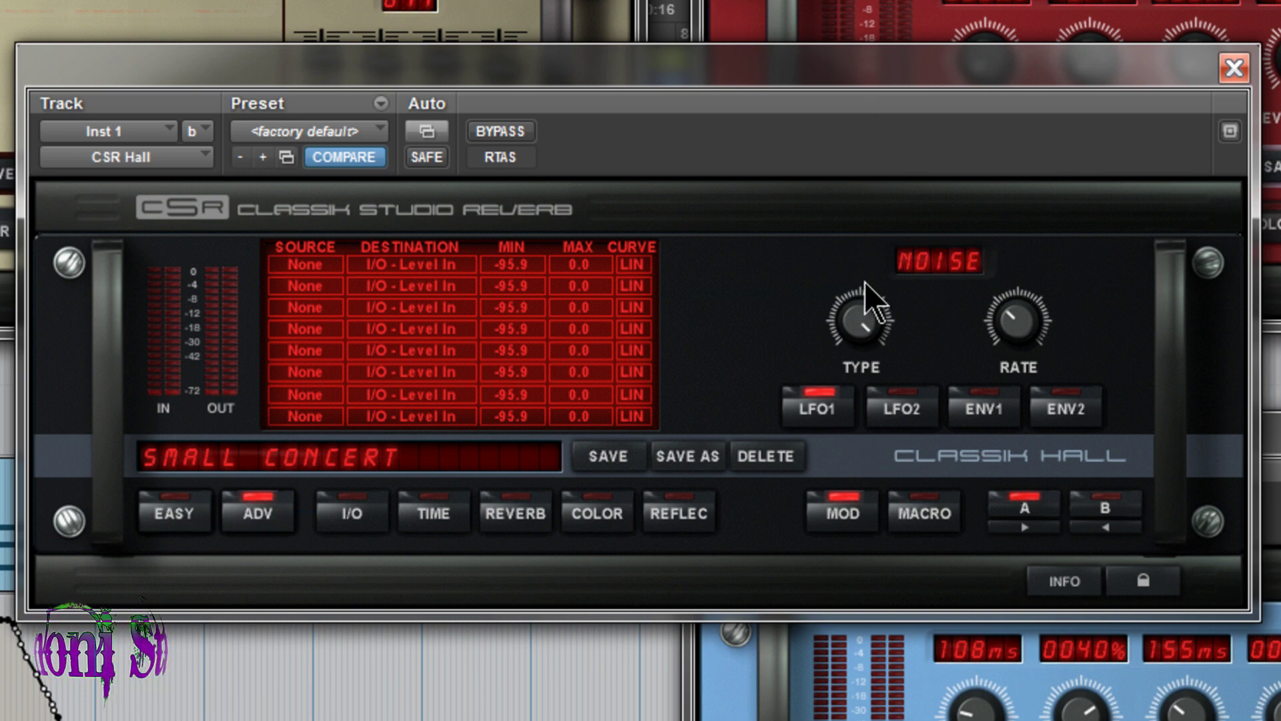
{"action": "left_click", "coordinate": [914, 404]}
{"action": "left_click", "coordinate": [975, 403]}
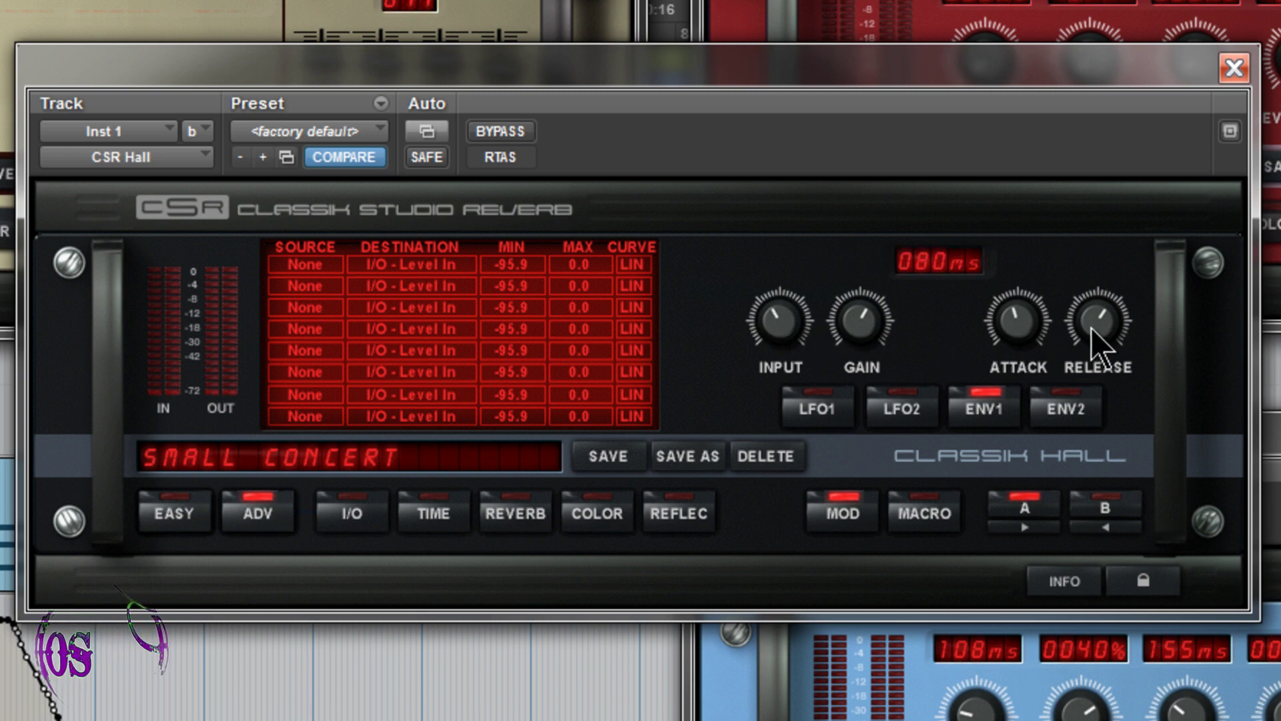
{"action": "left_click", "coordinate": [786, 405]}
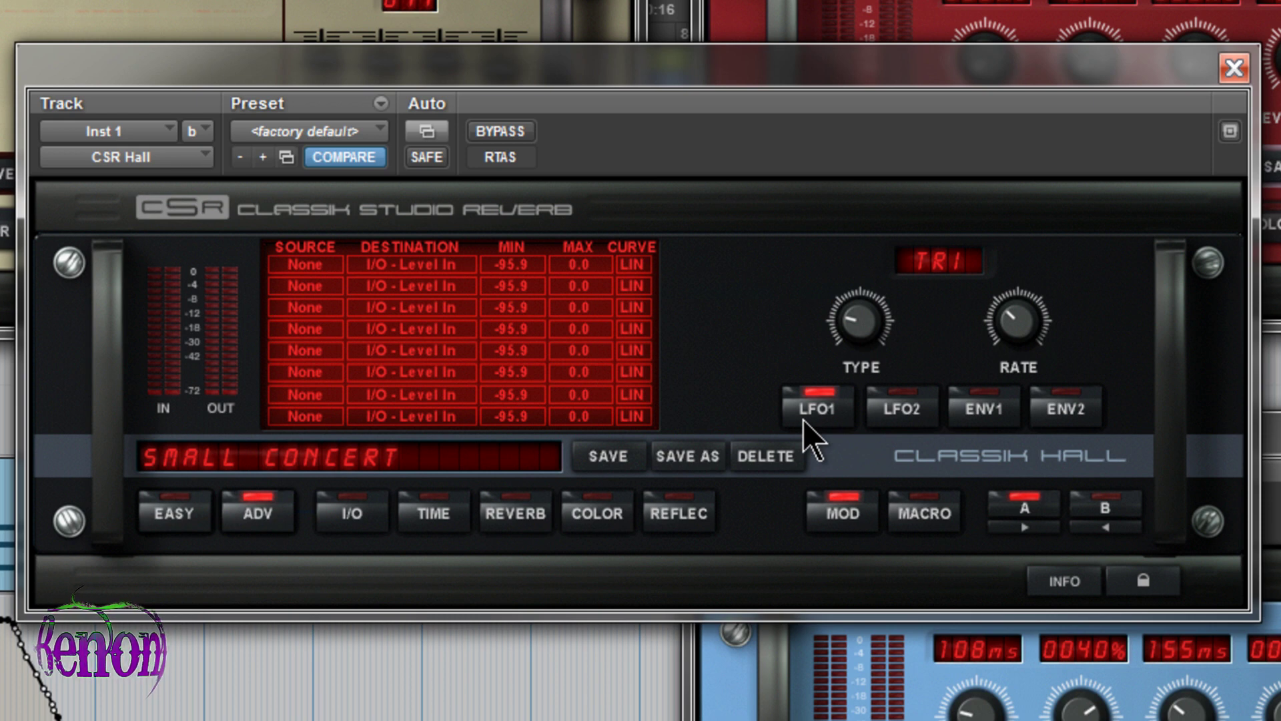
Route LFO1 to Rvb - Buildup in the first row with a 1% minimum and linear curve
{"action": "left_click", "coordinate": [306, 266]}
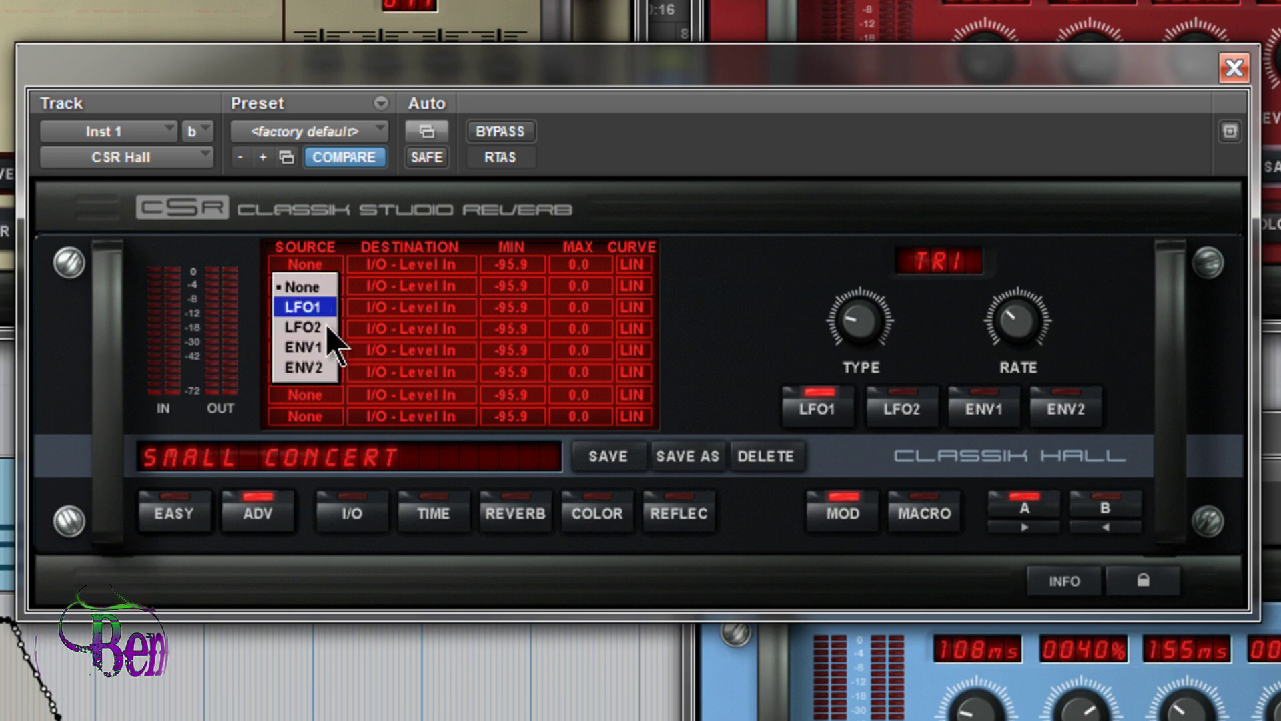
{"action": "left_click", "coordinate": [318, 306]}
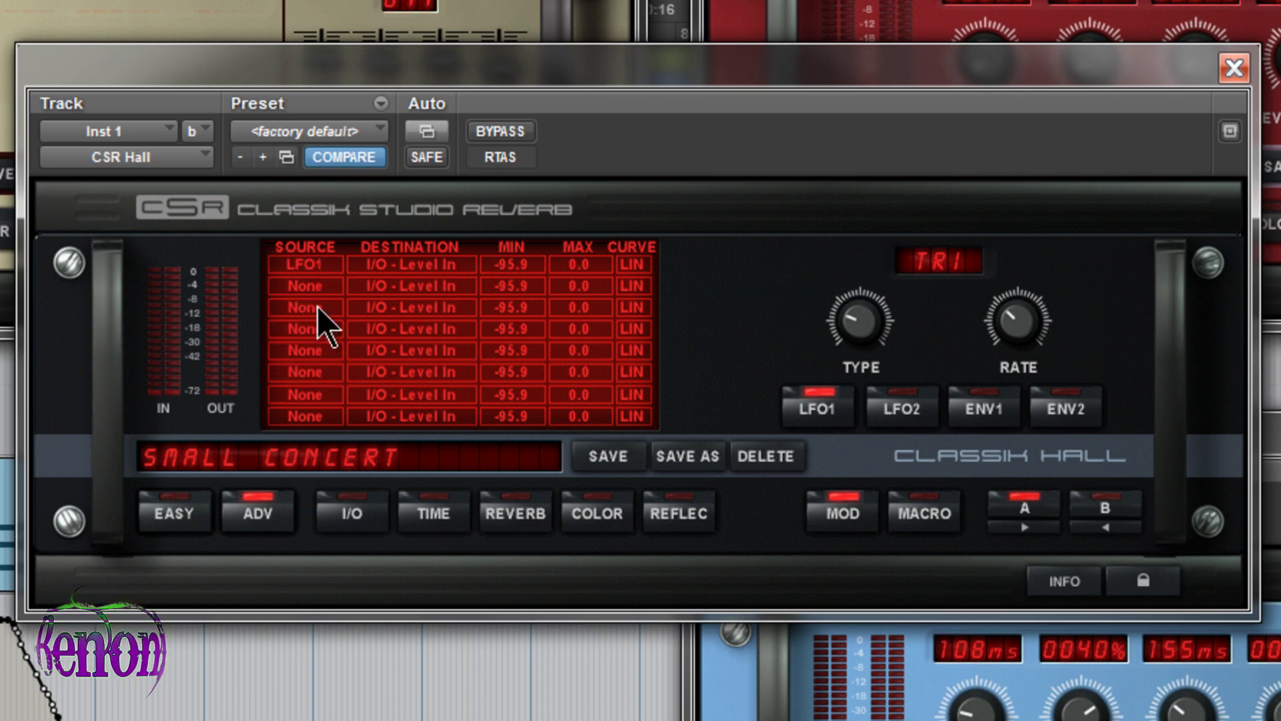
{"action": "left_click", "coordinate": [423, 266]}
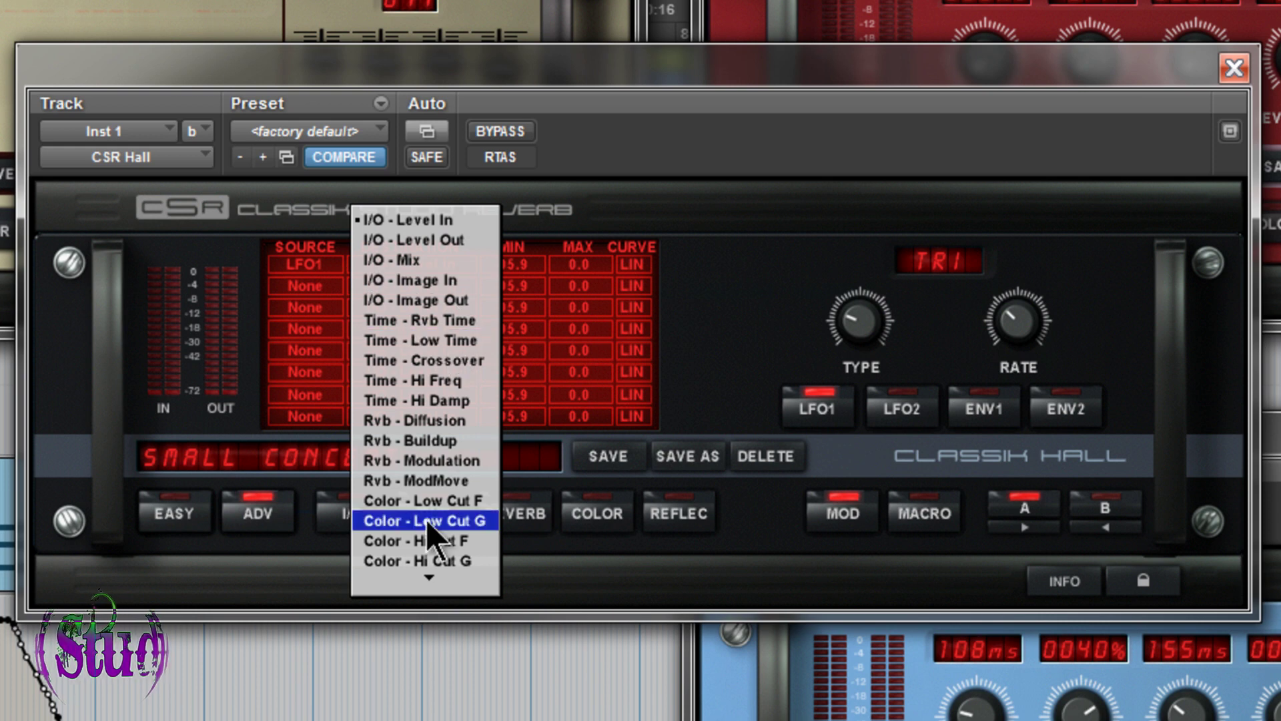
{"action": "mouse_move", "coordinate": [424, 582]}
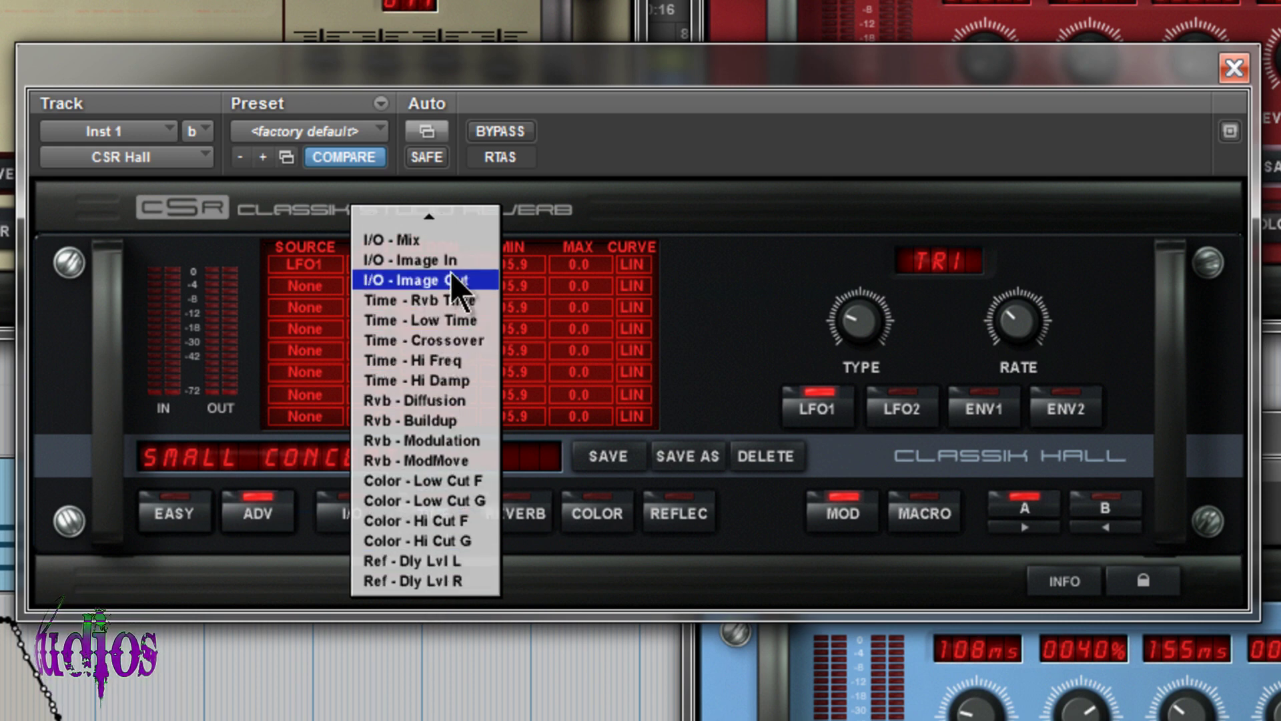
{"action": "left_click", "coordinate": [454, 418]}
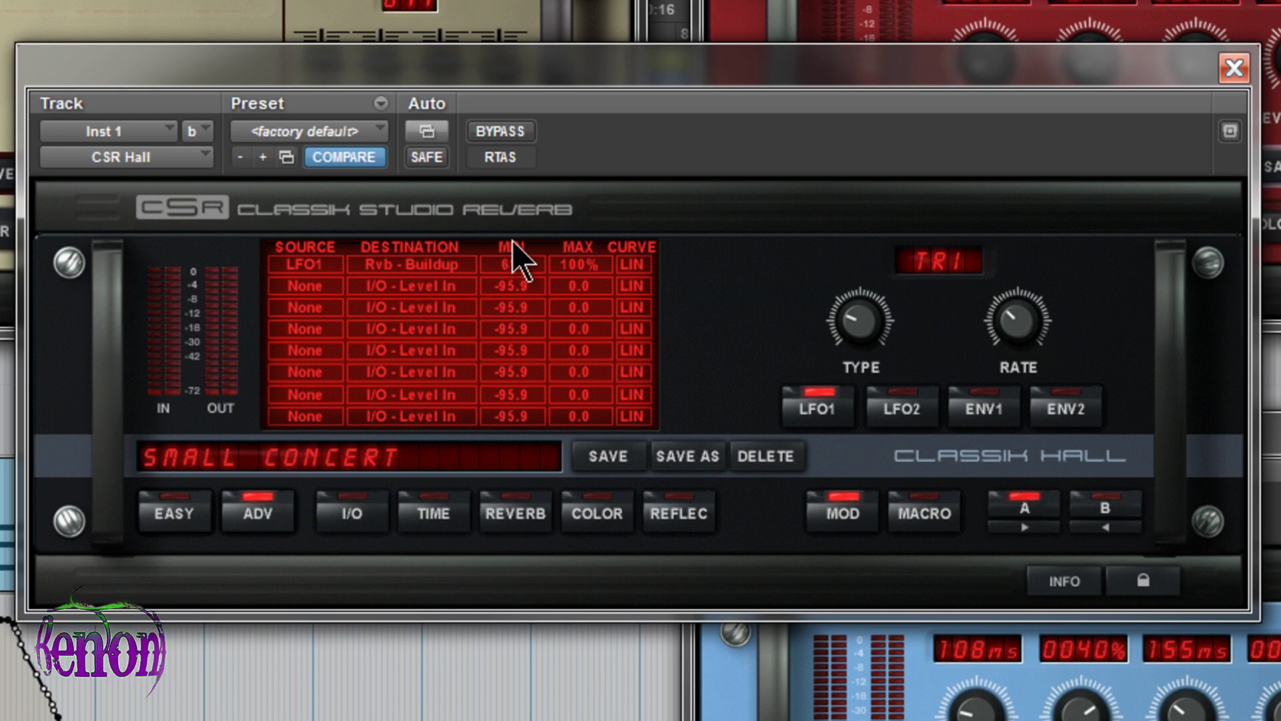
{"action": "left_click_drag", "start_coordinate": [511, 142], "coordinate": [578, 190]}
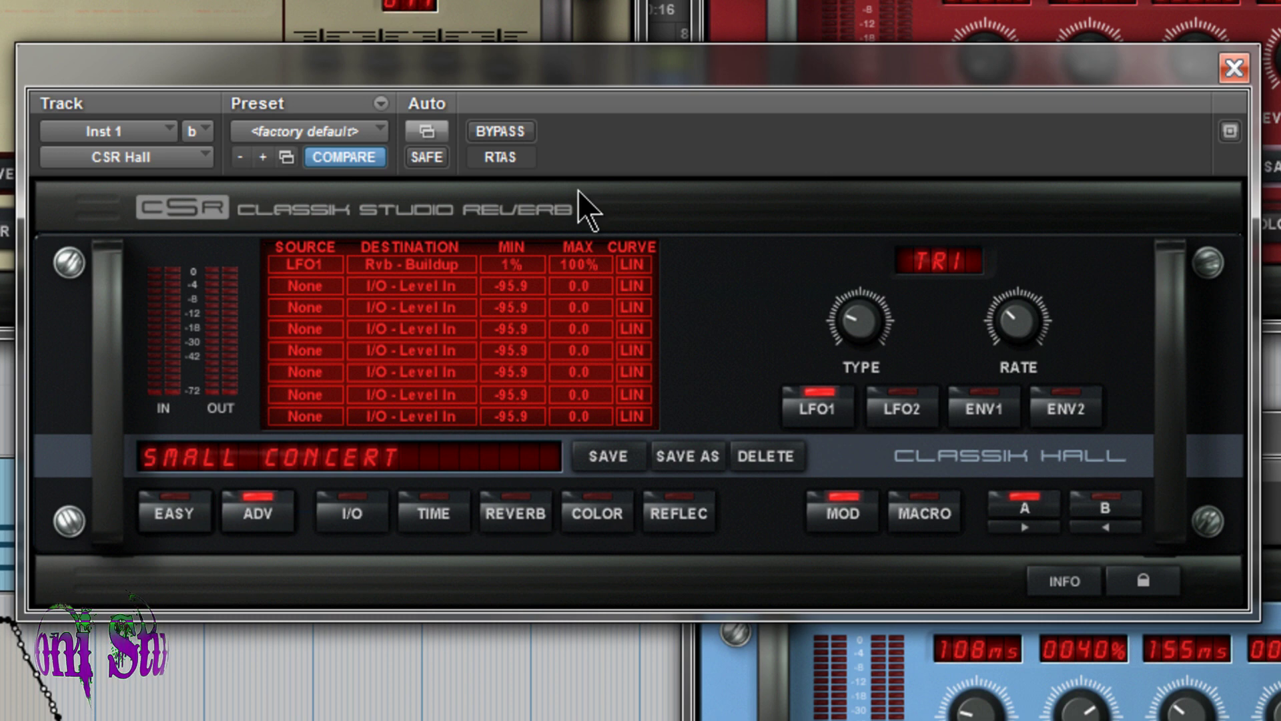
{"action": "left_click", "coordinate": [640, 263]}
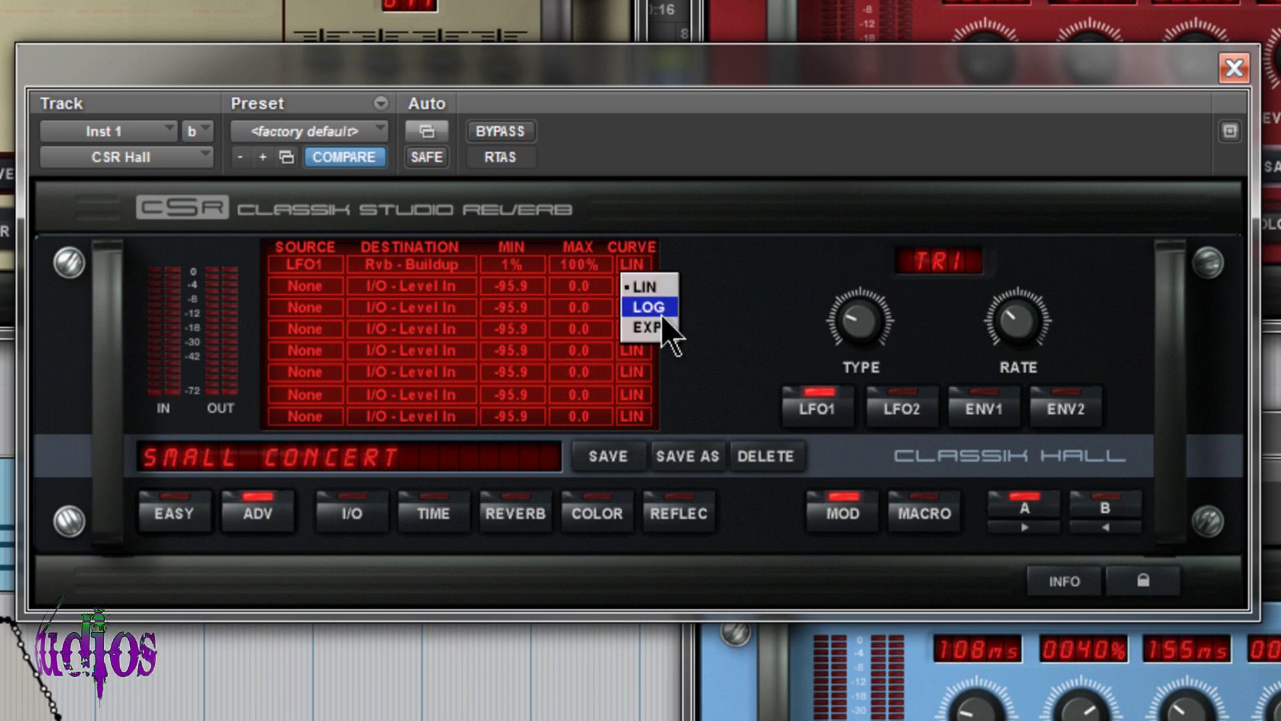
{"action": "left_click", "coordinate": [370, 327]}
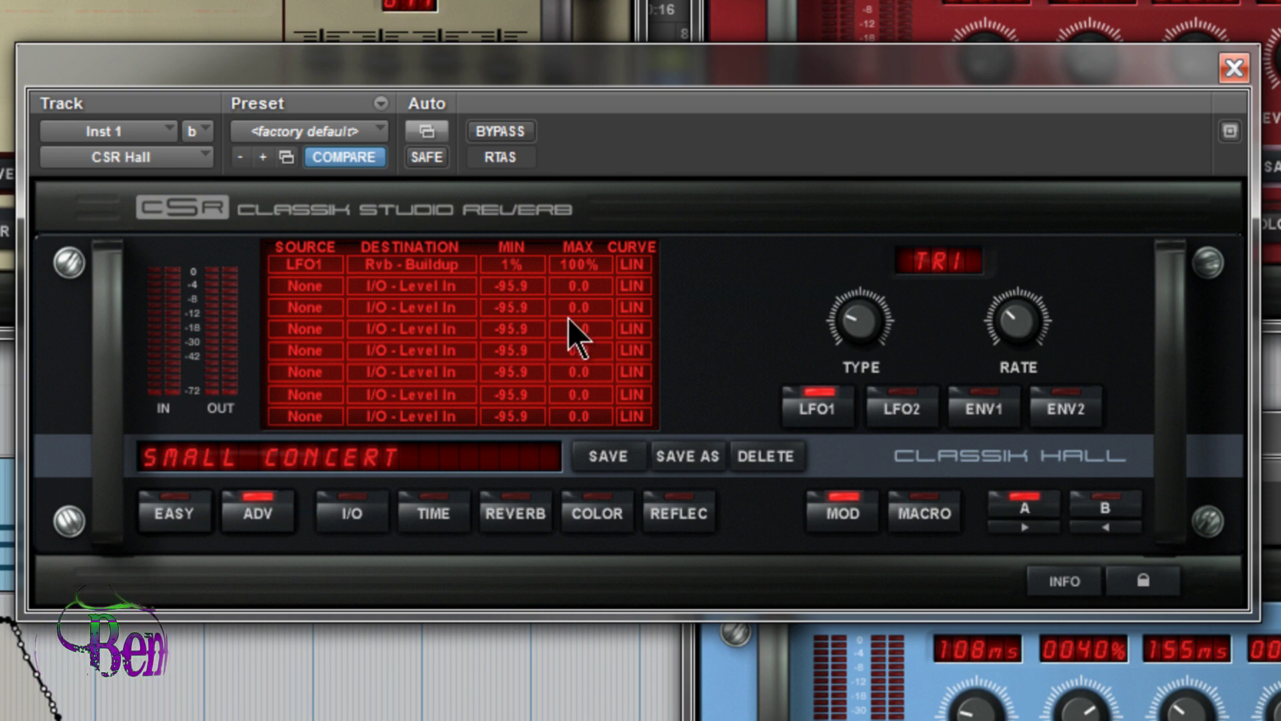
Route LFO1 to Rvb - Buildup in the second row too, replacing a Time - Hi Freq choice
{"action": "left_click", "coordinate": [309, 286]}
{"action": "left_click", "coordinate": [308, 328]}
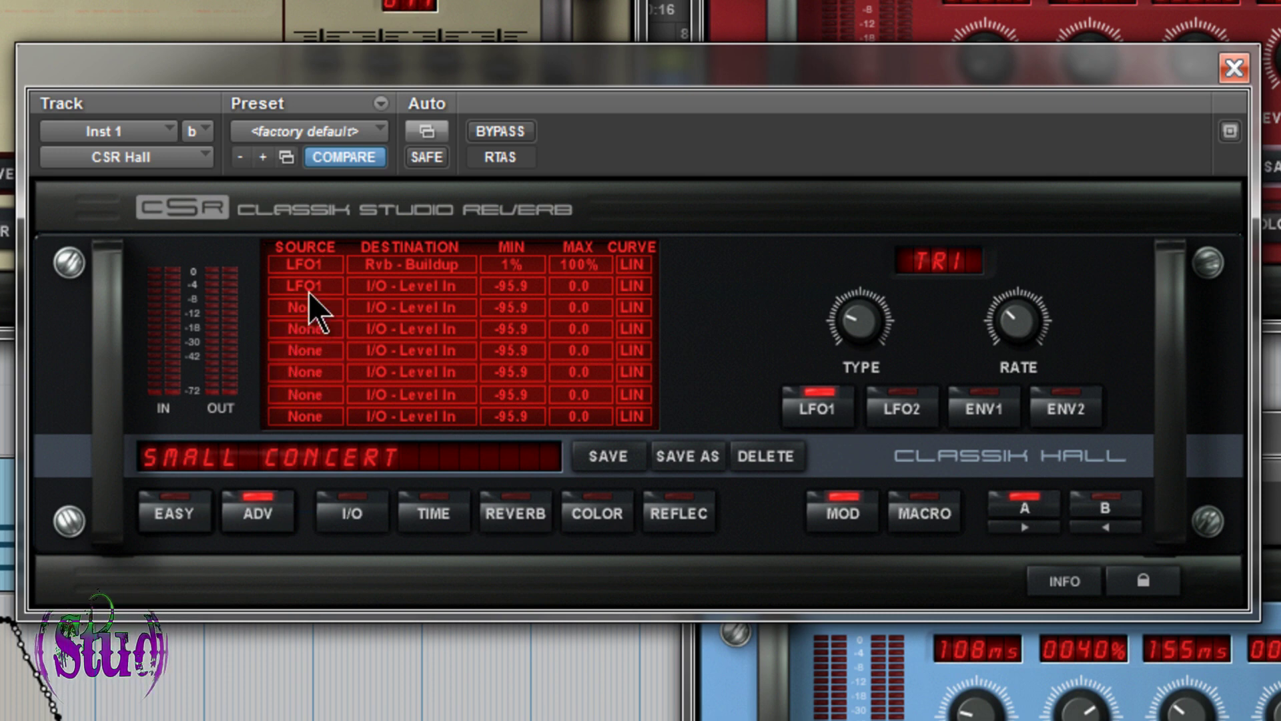
{"action": "left_click", "coordinate": [383, 285]}
{"action": "left_click", "coordinate": [420, 376]}
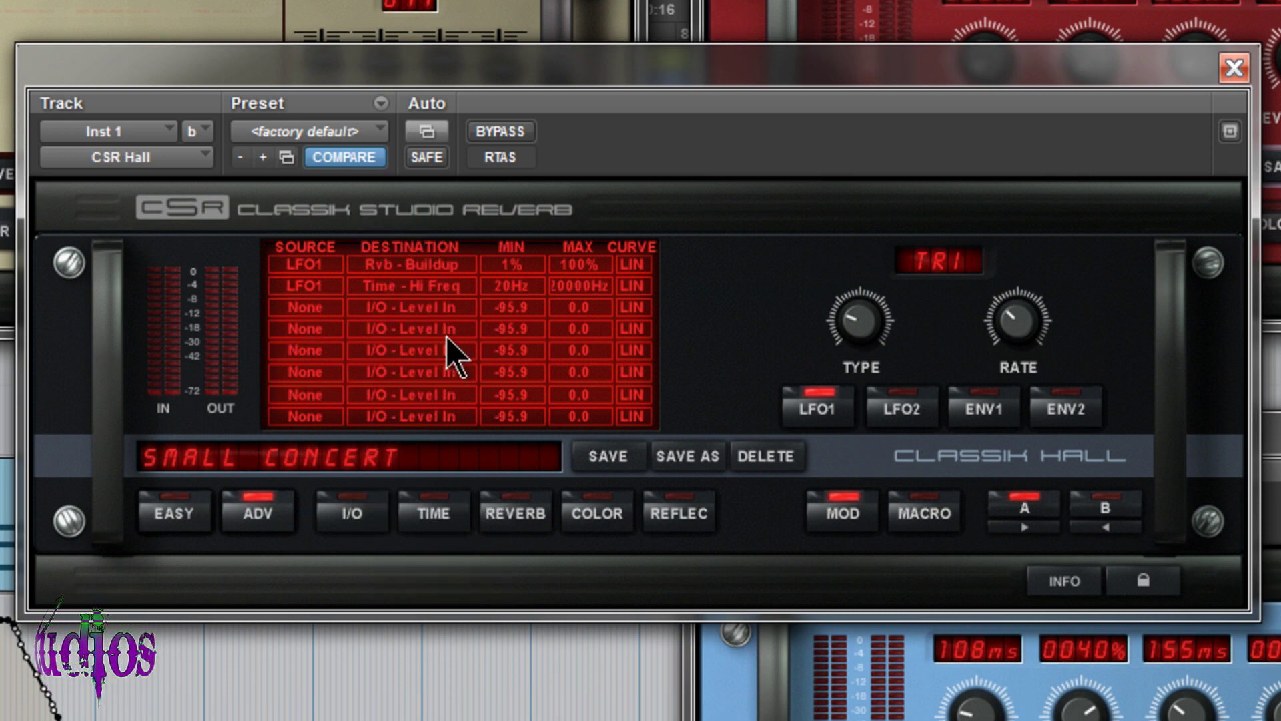
{"action": "left_click", "coordinate": [445, 290]}
{"action": "left_click", "coordinate": [460, 438]}
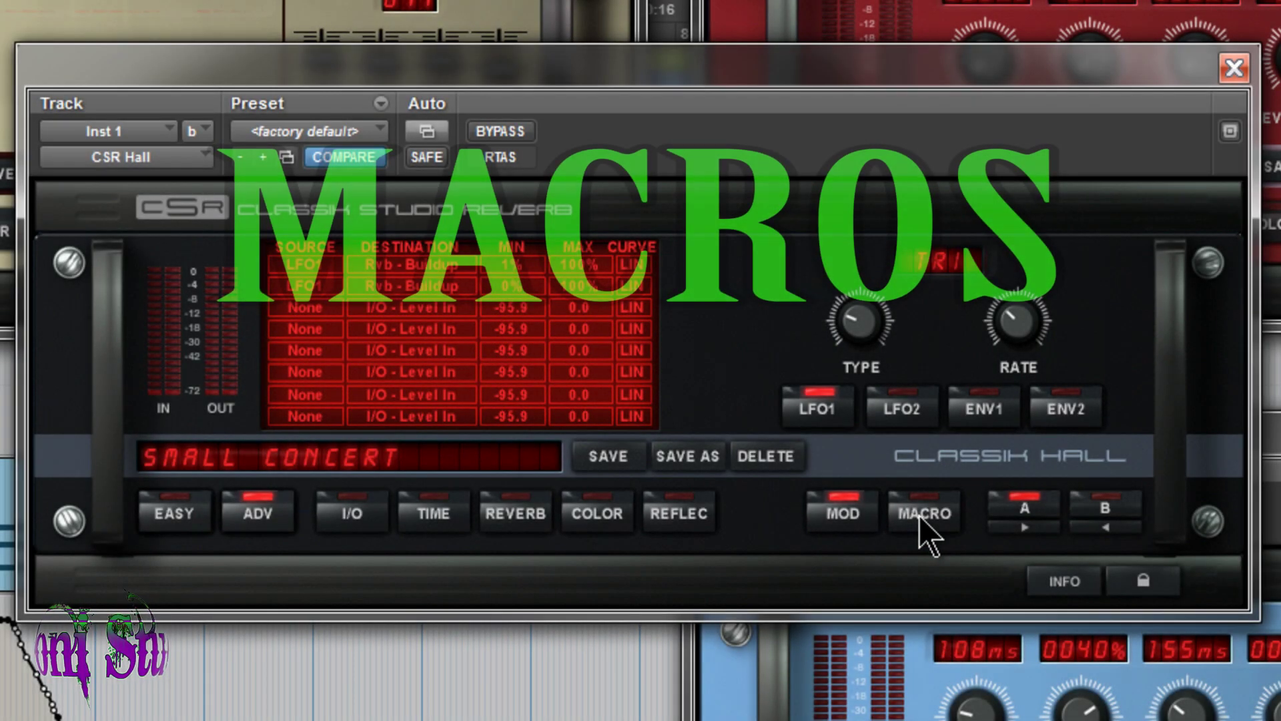
On the macro page, adjust the size macro slider to 093
{"action": "left_click", "coordinate": [921, 518]}
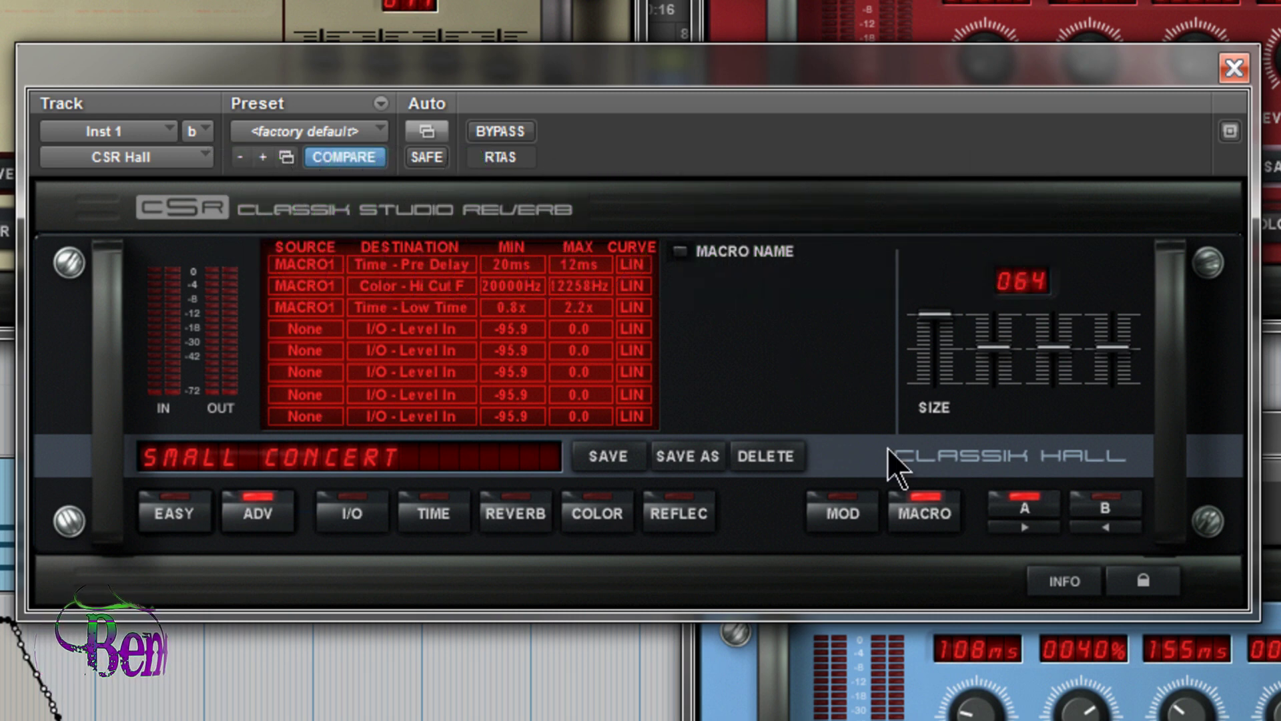
{"action": "left_click", "coordinate": [311, 336]}
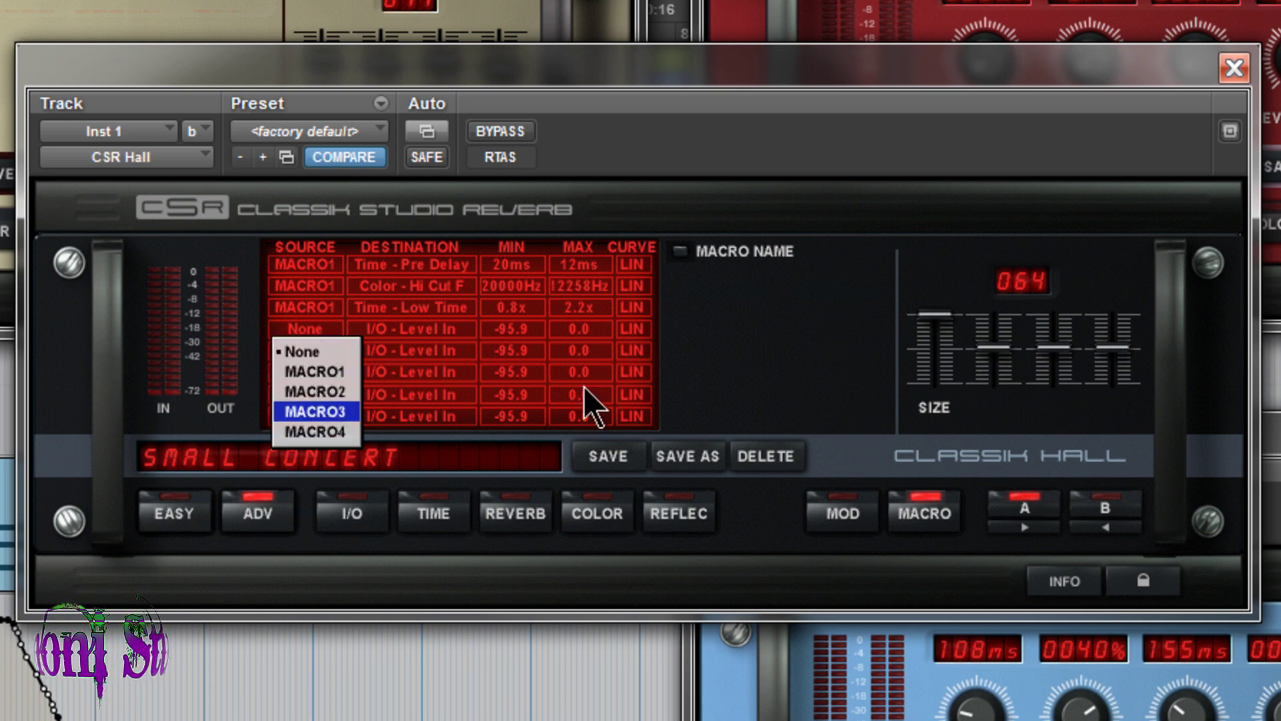
{"action": "left_click", "coordinate": [770, 382]}
{"action": "left_click_drag", "start_coordinate": [930, 392], "coordinate": [995, 366]}
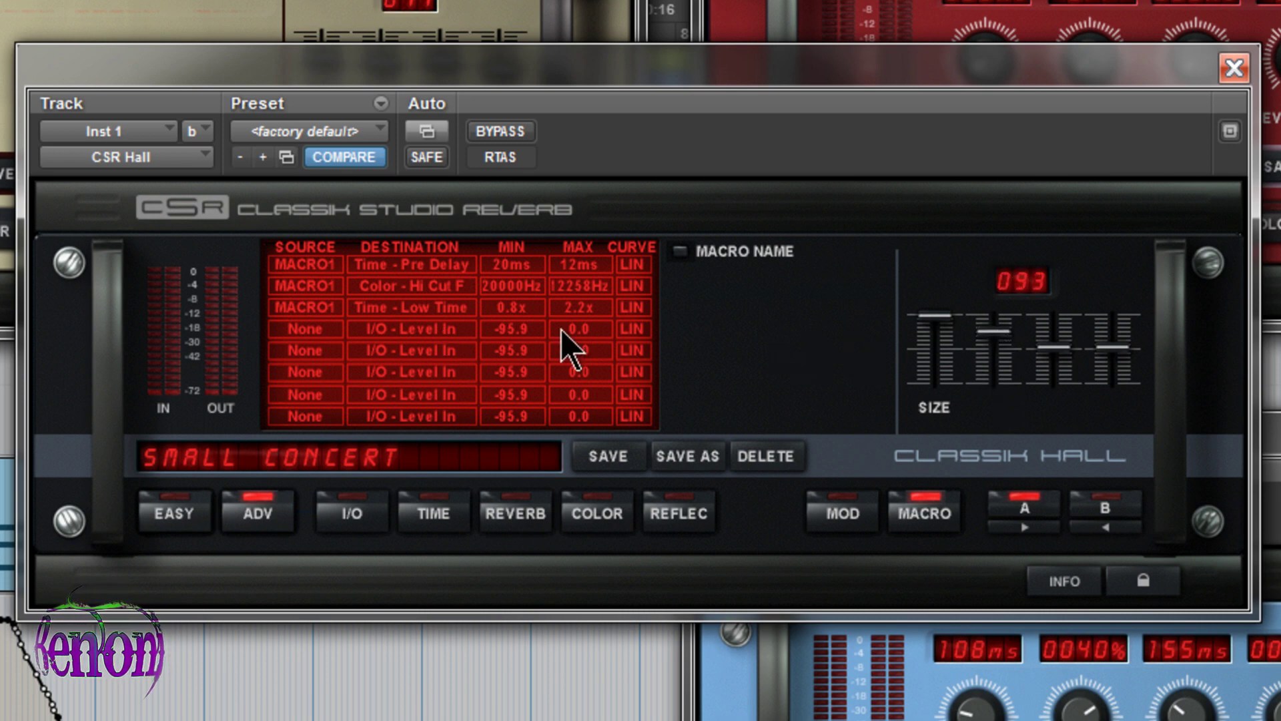
Route MACRO1 to Time - Hi Freq in row four, 20Hz to 20000Hz, with a linear curve
{"action": "left_click", "coordinate": [308, 333]}
{"action": "left_click", "coordinate": [326, 373]}
{"action": "left_click", "coordinate": [419, 335]}
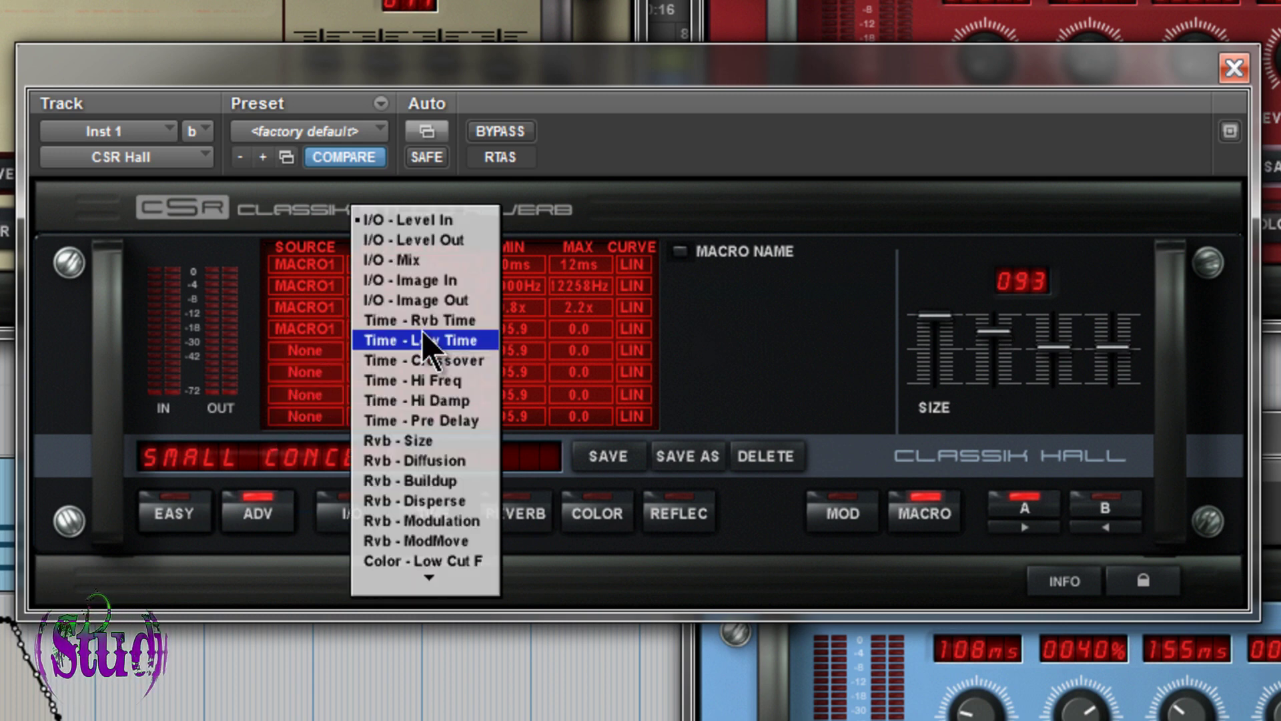
{"action": "mouse_move", "coordinate": [427, 597]}
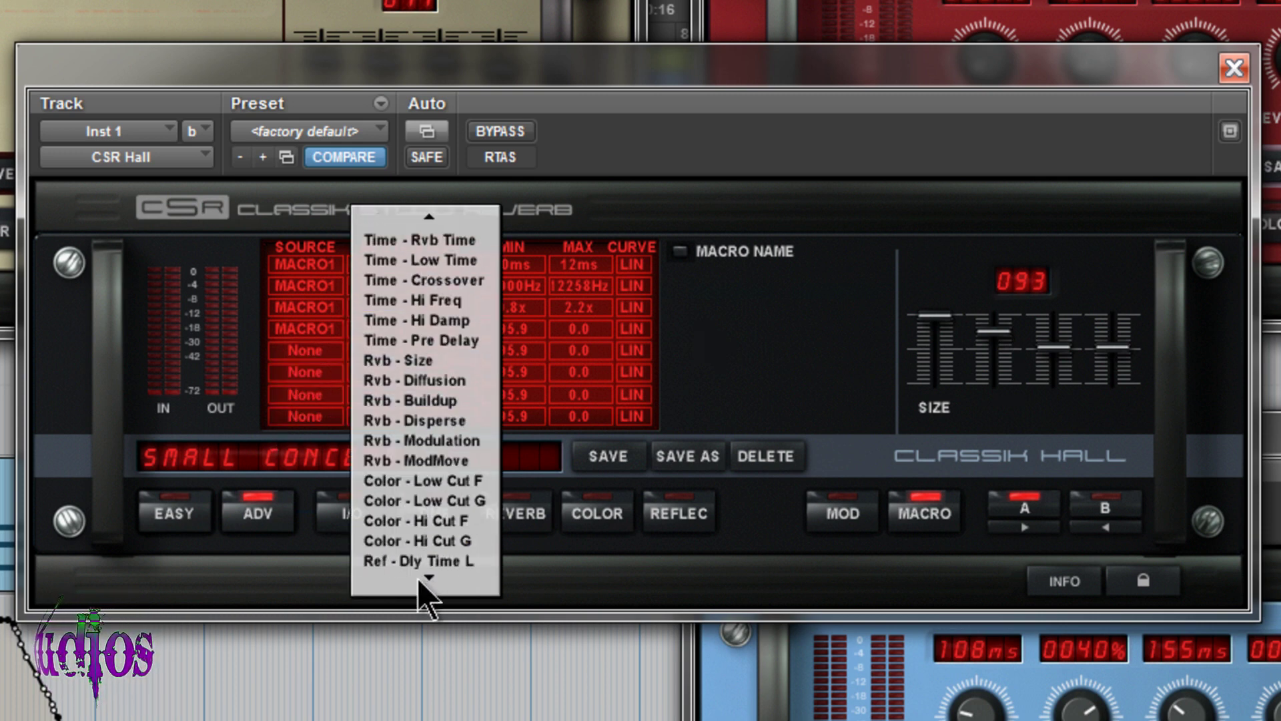
{"action": "left_click", "coordinate": [470, 260]}
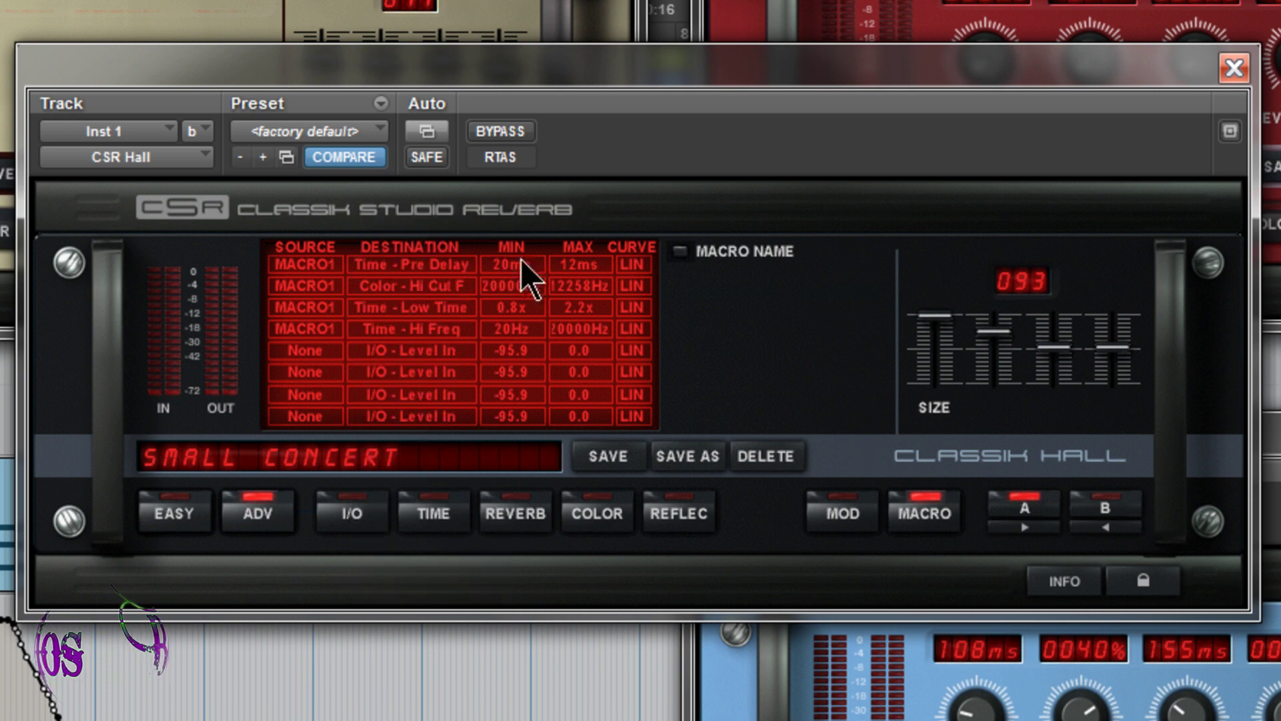
{"action": "left_click_drag", "start_coordinate": [510, 330], "coordinate": [514, 243]}
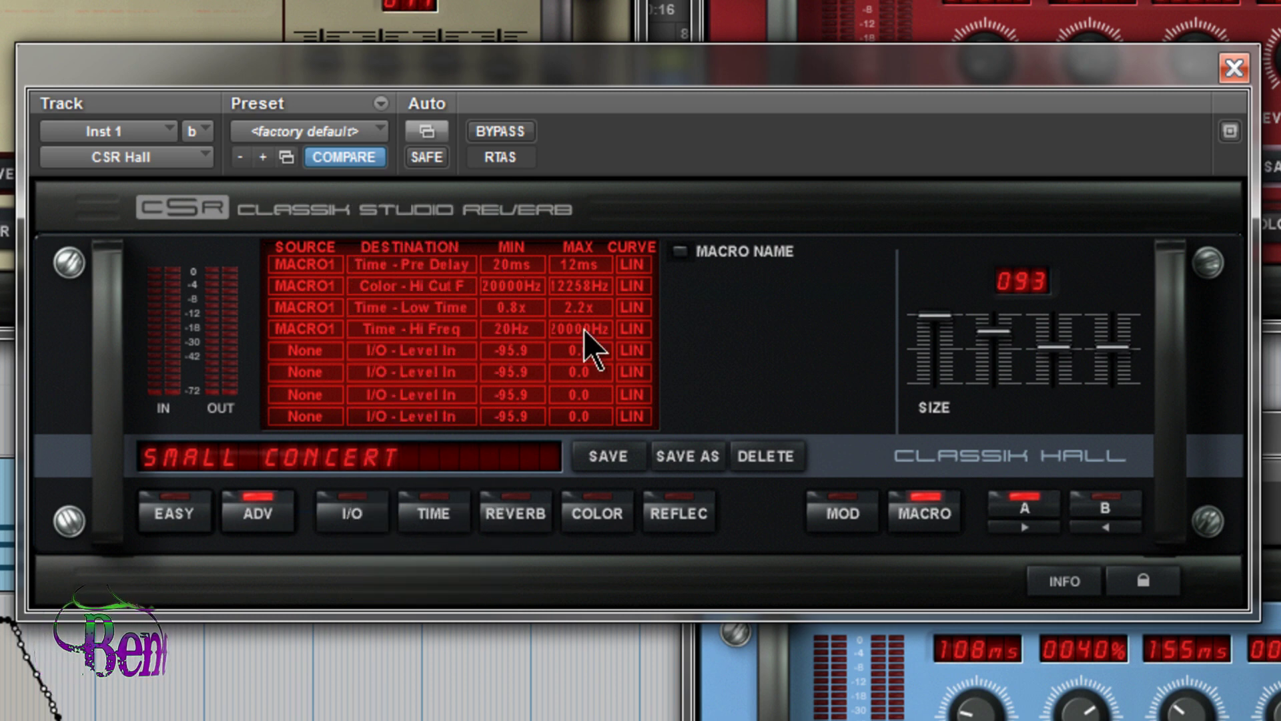
{"action": "left_click", "coordinate": [626, 331]}
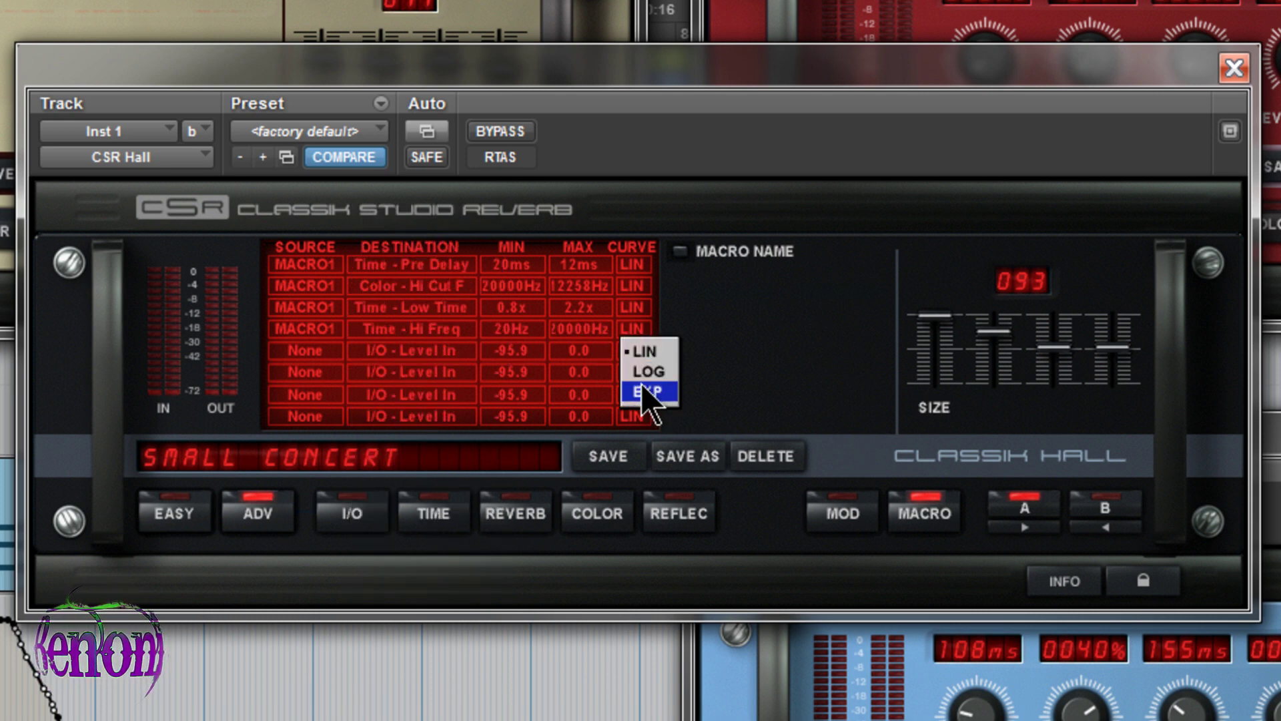
{"action": "left_click", "coordinate": [761, 334]}
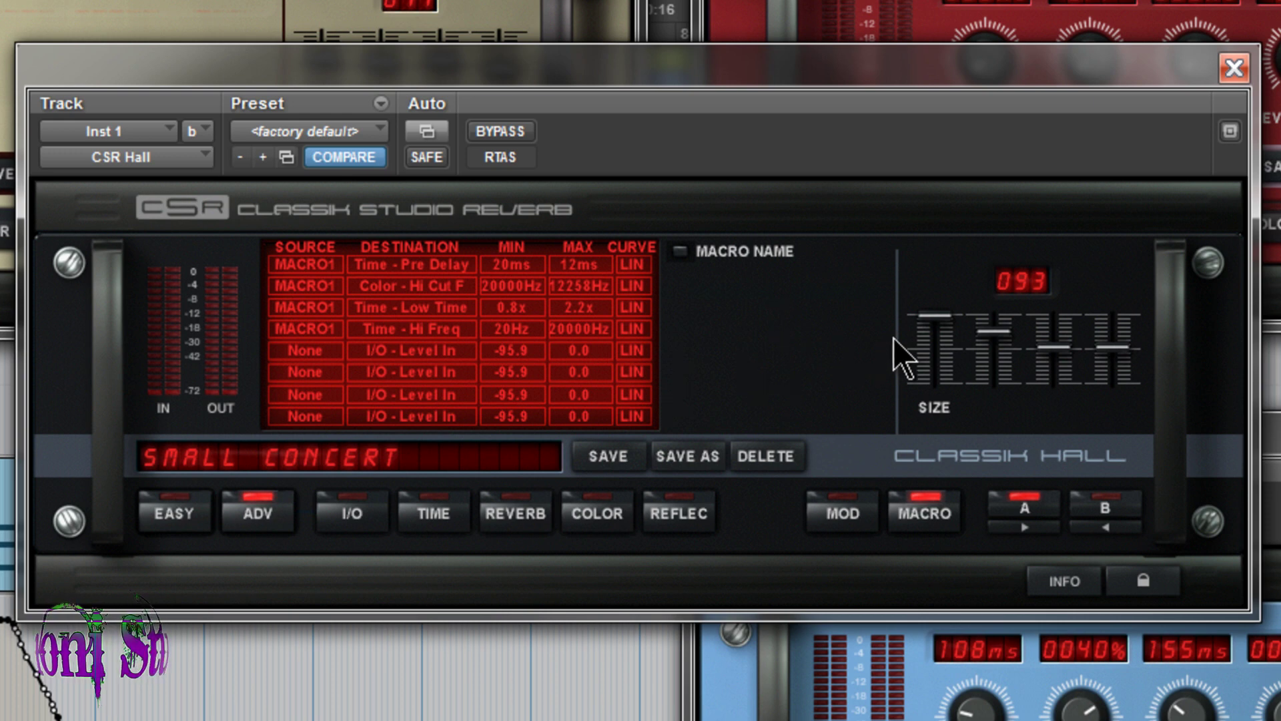
Abandon renaming Macro 4, then lower the Classik Hall SIZE macro to about 071
{"action": "left_click", "coordinate": [682, 256]}
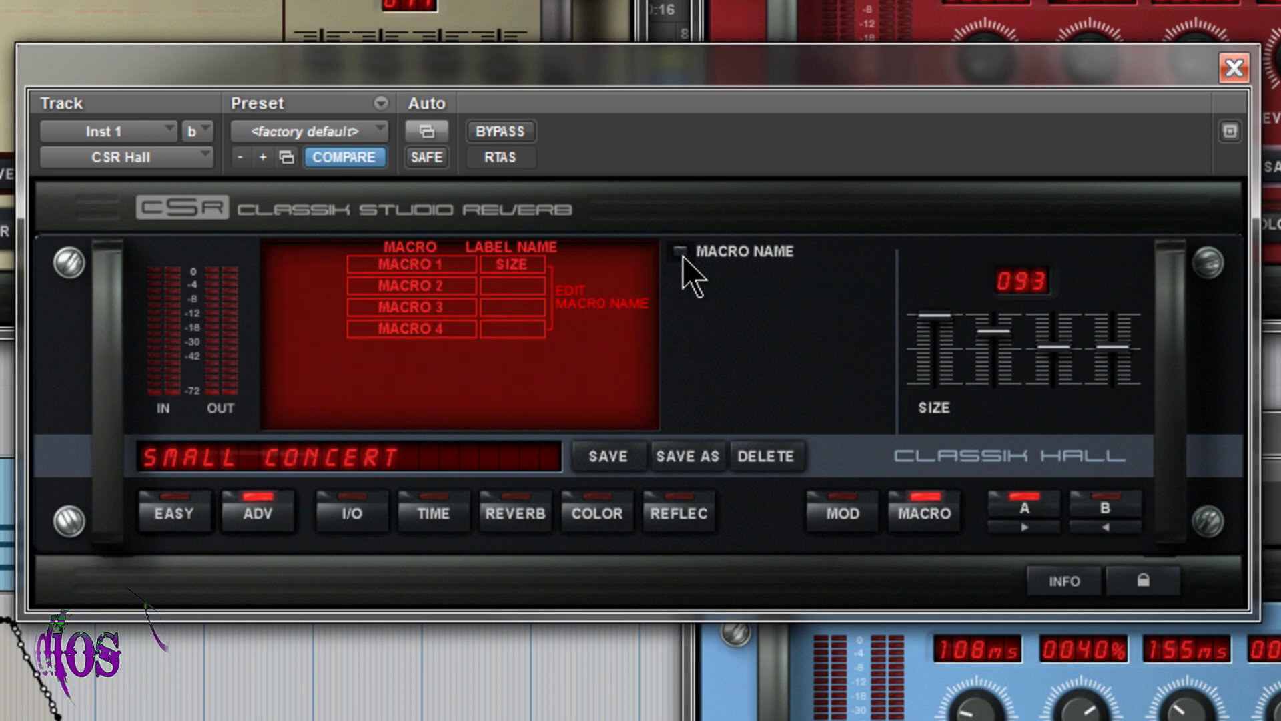
{"action": "left_click", "coordinate": [505, 330]}
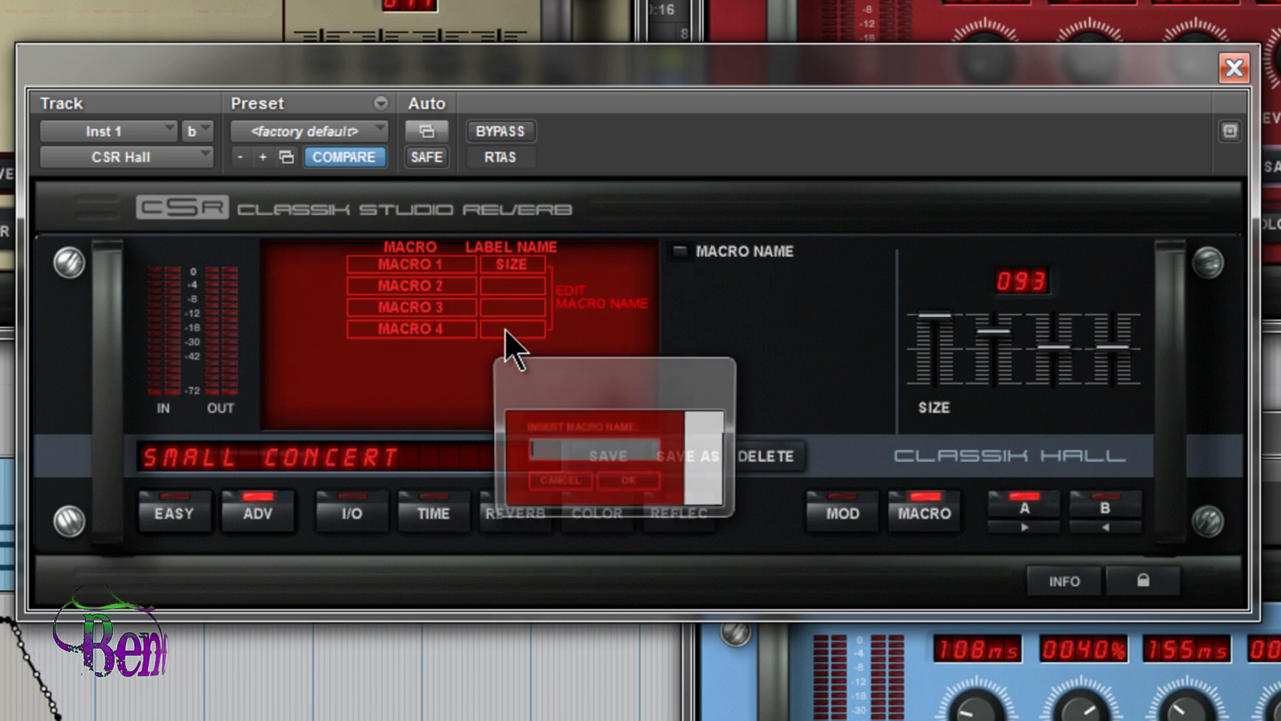
{"action": "left_click", "coordinate": [557, 482]}
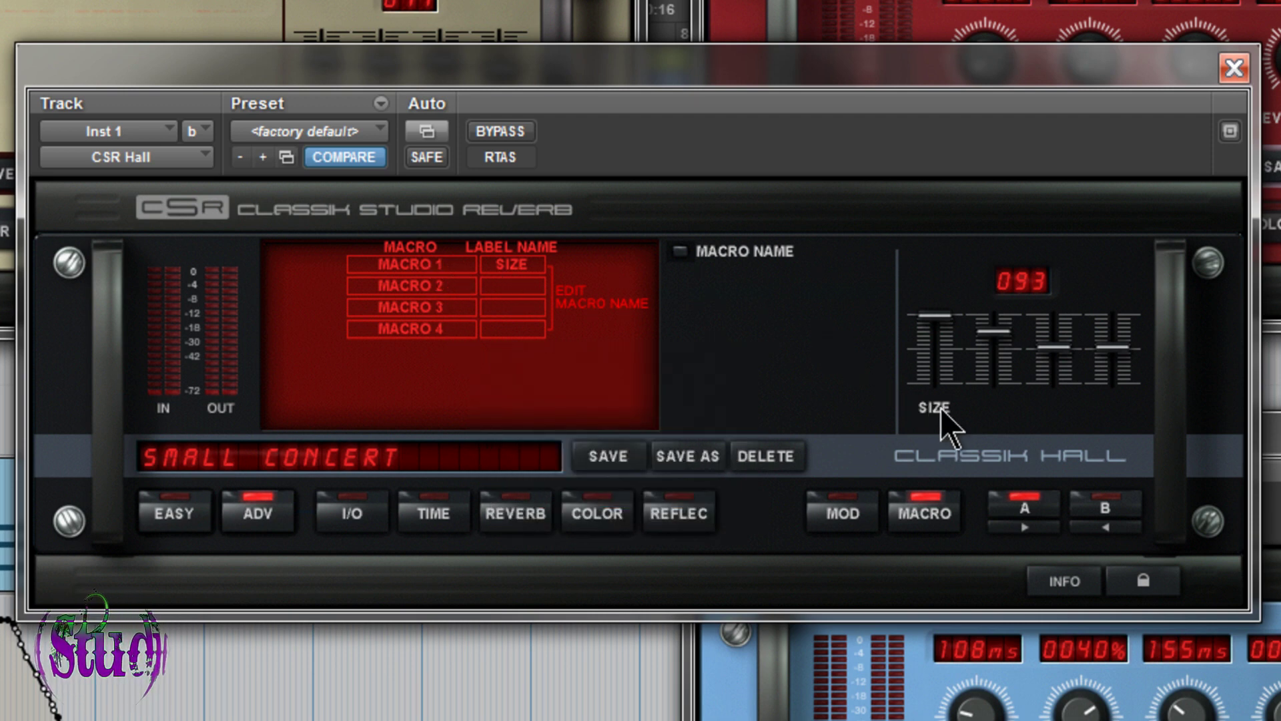
{"action": "mouse_move", "coordinate": [928, 318]}
{"action": "left_mouse_down"}
{"action": "mouse_move", "coordinate": [930, 352]}
{"action": "mouse_move", "coordinate": [933, 323]}
{"action": "left_mouse_up"}
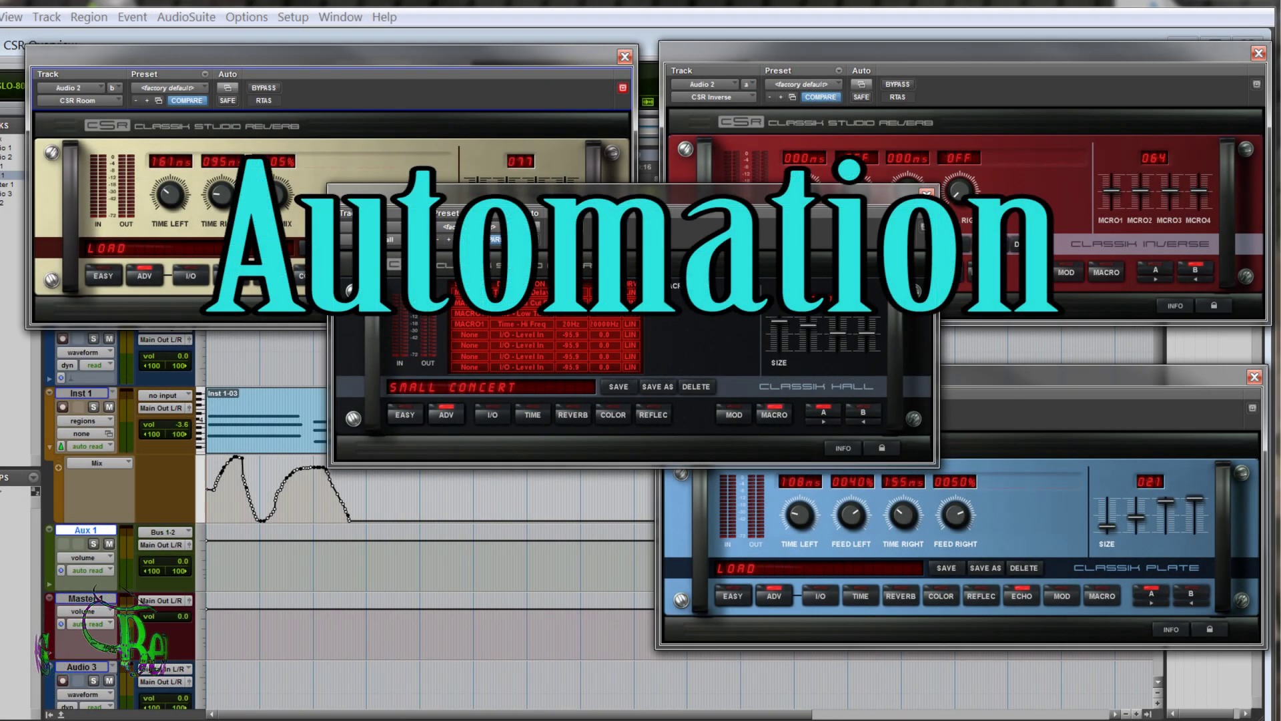
Shift the Hall window right, lower SIZE further, and enable Macro 4 for automation
{"action": "left_click_drag", "start_coordinate": [734, 213], "coordinate": [774, 213]}
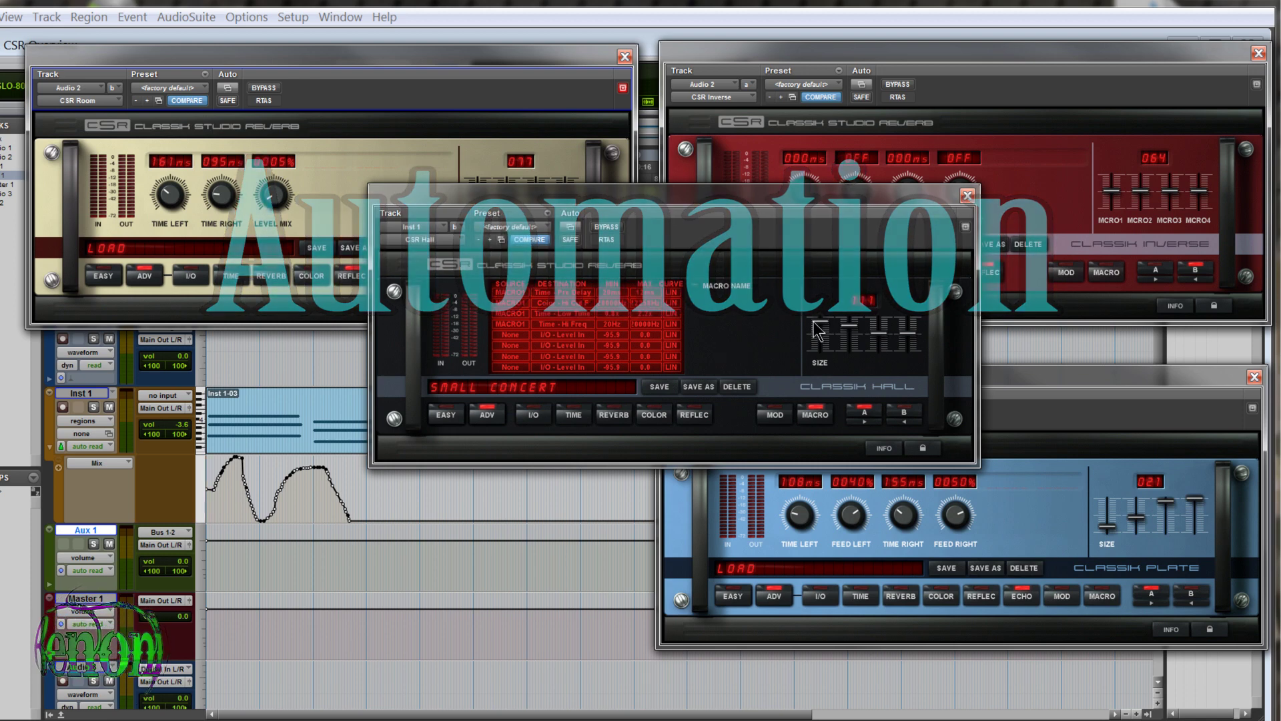
{"action": "mouse_move", "coordinate": [821, 321]}
{"action": "left_mouse_down"}
{"action": "mouse_move", "coordinate": [825, 349]}
{"action": "mouse_move", "coordinate": [826, 327]}
{"action": "left_mouse_up"}
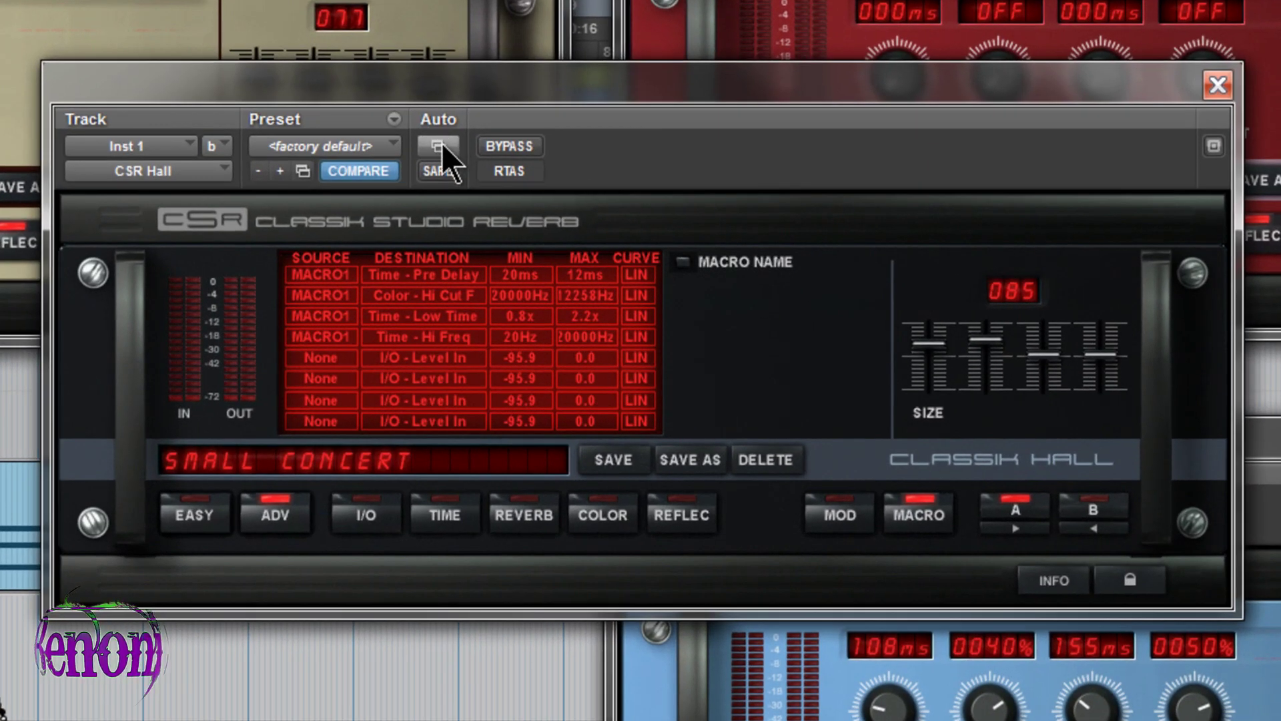
{"action": "left_click", "coordinate": [443, 147]}
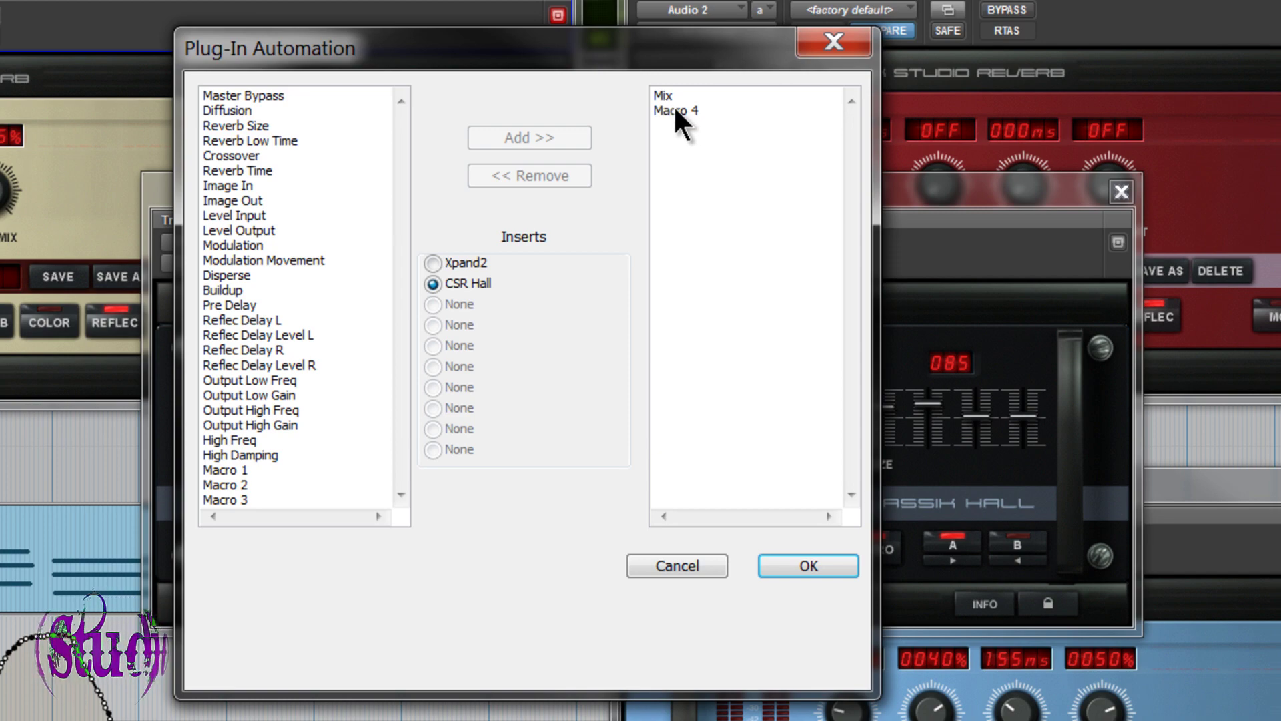
{"action": "key", "text": "Return"}
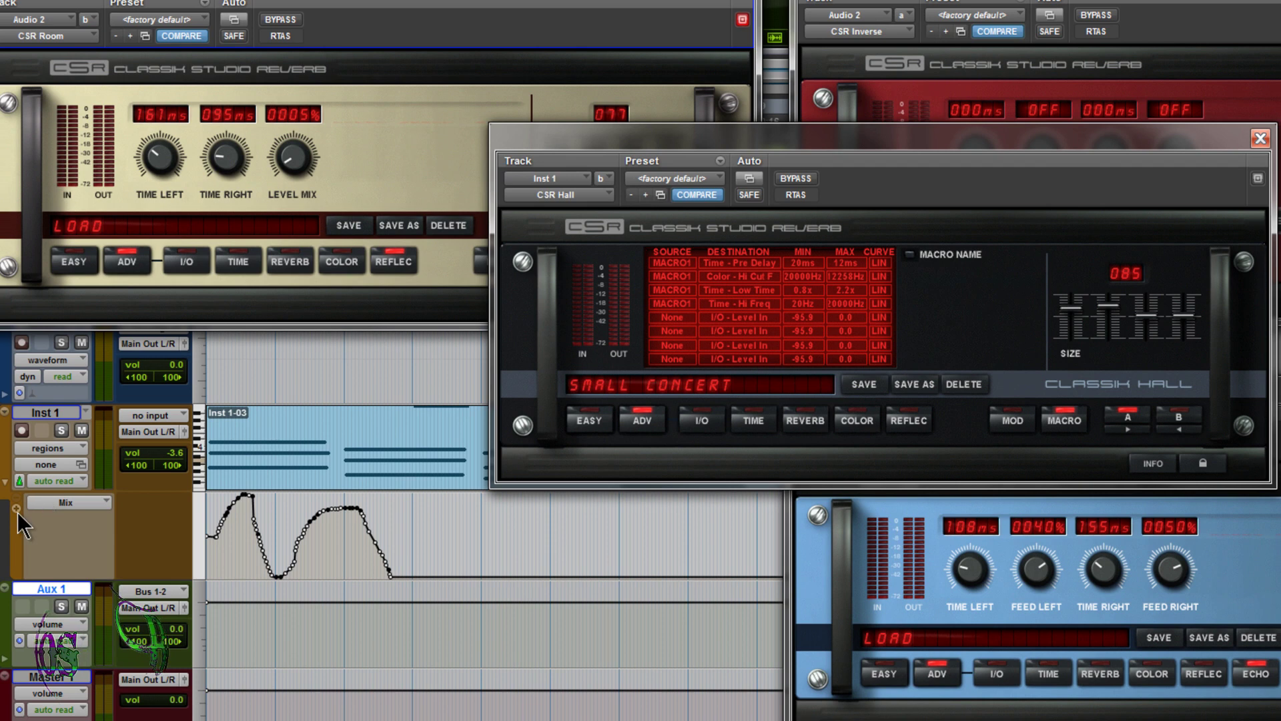
Show the Inst 1 CSR Hall Macro 4 lane and draw a rising-and-falling curve in it
{"action": "left_click", "coordinate": [52, 614]}
{"action": "mouse_move", "coordinate": [117, 569]}
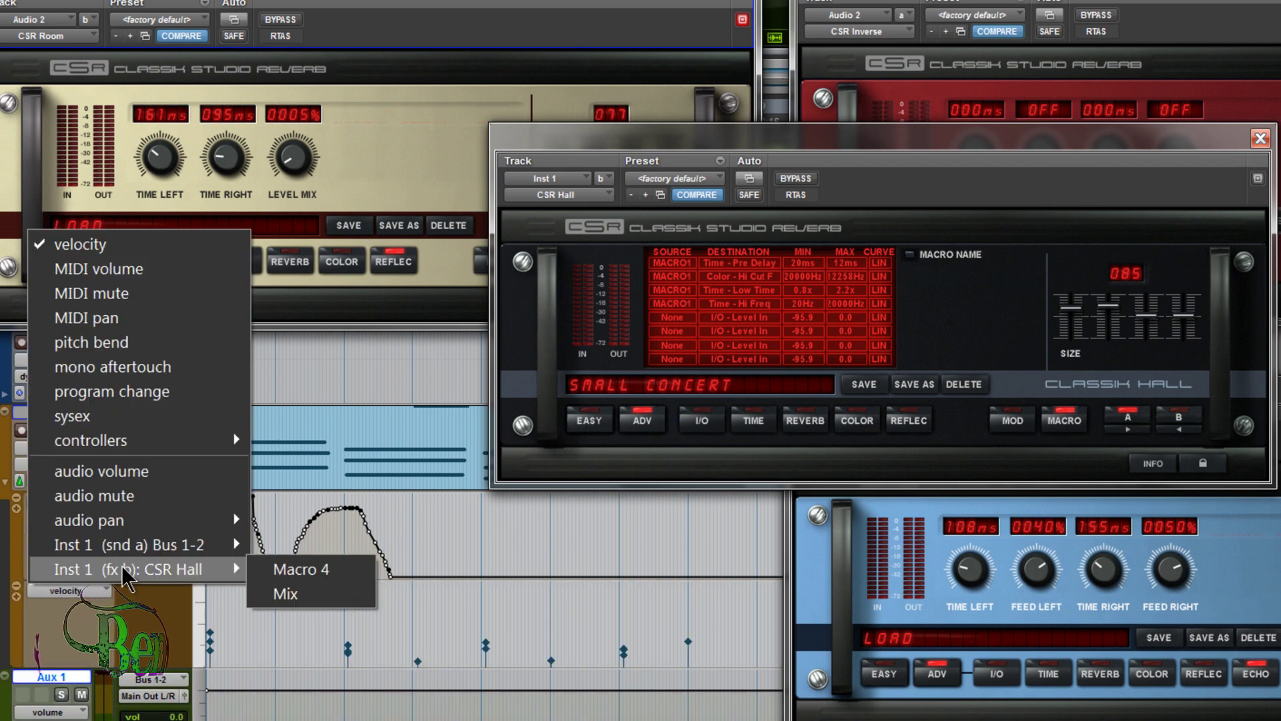
{"action": "left_click", "coordinate": [297, 571]}
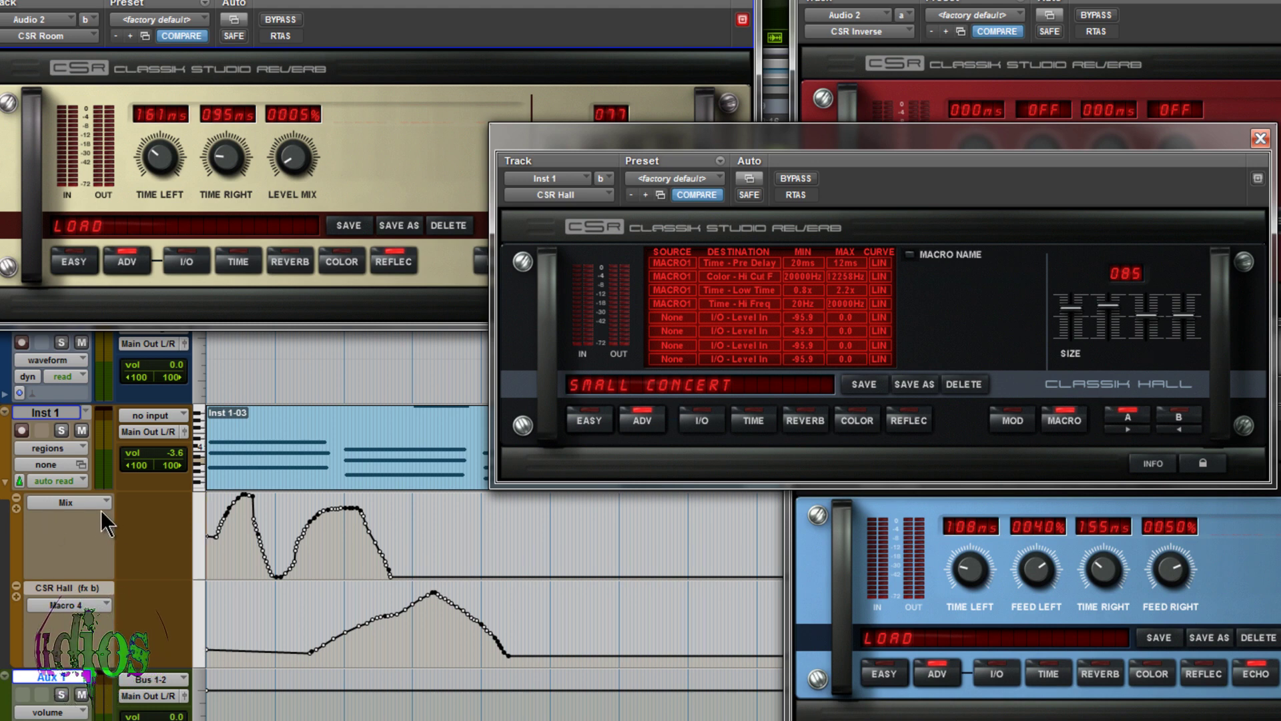
{"action": "mouse_move", "coordinate": [215, 588]}
{"action": "left_mouse_down"}
{"action": "mouse_move", "coordinate": [242, 609]}
{"action": "mouse_move", "coordinate": [245, 656]}
{"action": "mouse_move", "coordinate": [270, 590]}
{"action": "mouse_move", "coordinate": [315, 659]}
{"action": "mouse_move", "coordinate": [340, 631]}
{"action": "left_mouse_up"}
On the Hall's main knob view, raise the mix slightly, set Size to about 26, and play
{"action": "left_click", "coordinate": [589, 421]}
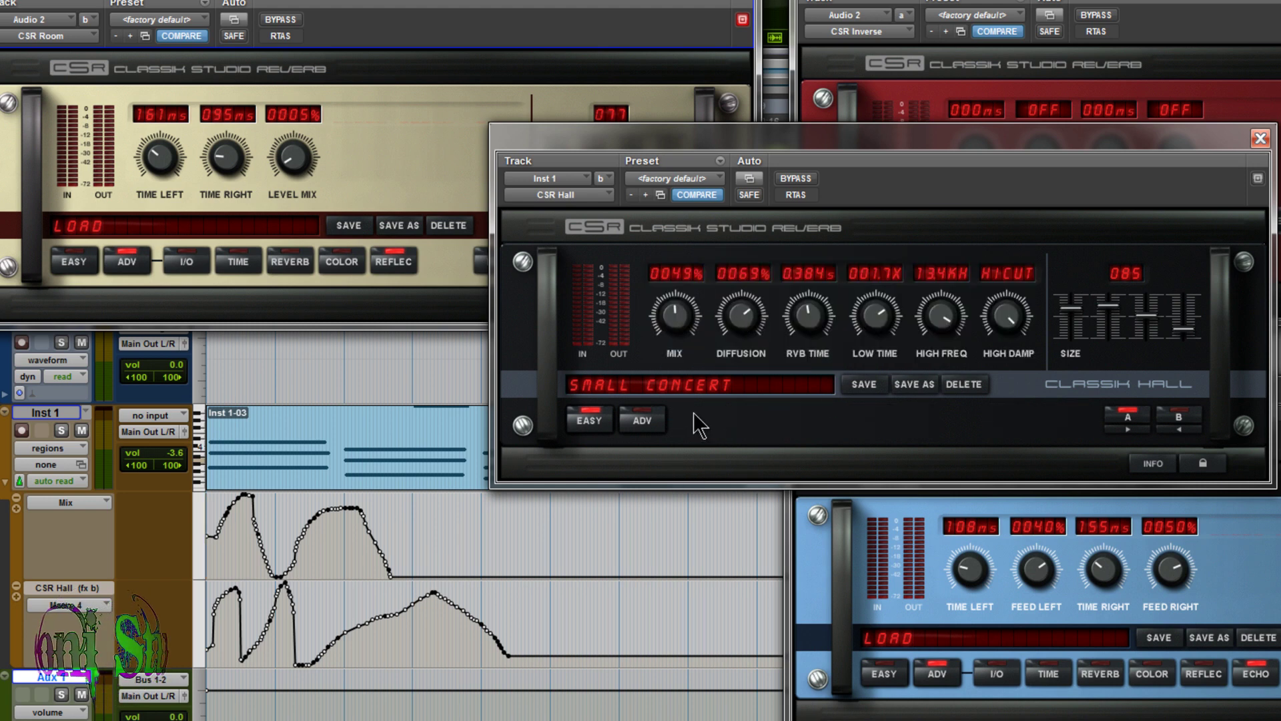
{"action": "left_click_drag", "start_coordinate": [678, 329], "coordinate": [671, 341]}
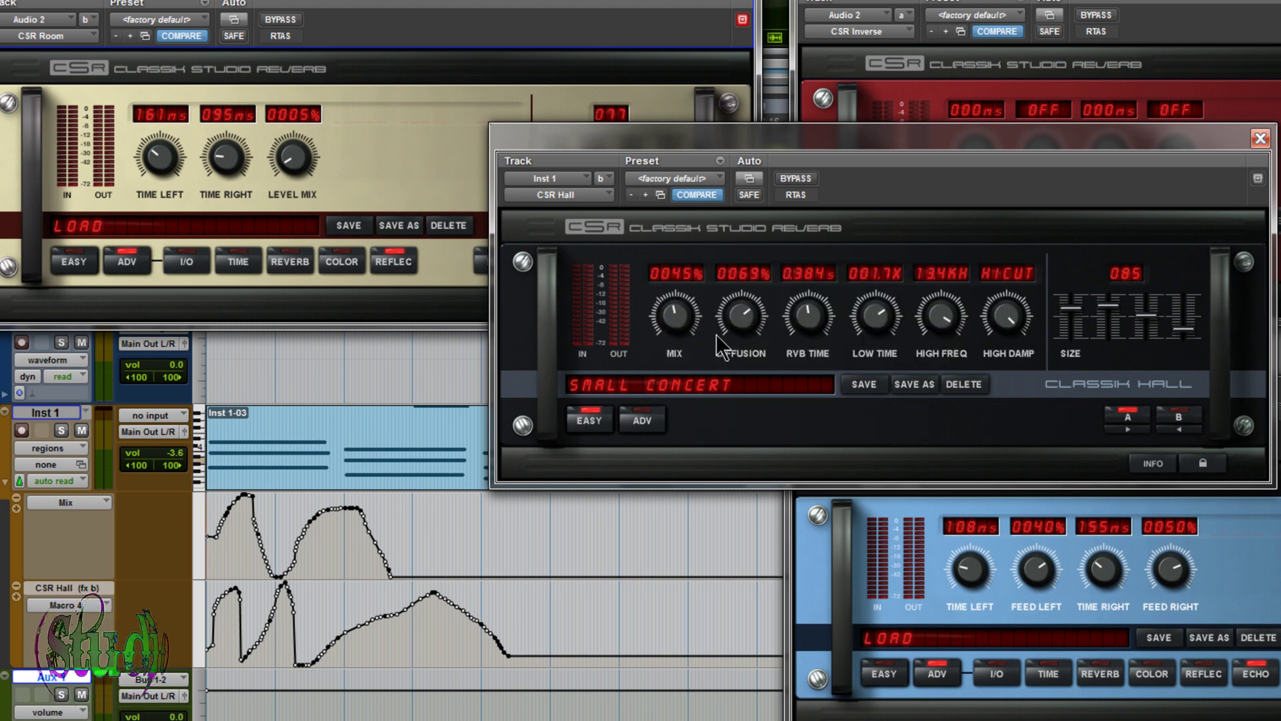
{"action": "mouse_move", "coordinate": [1191, 344]}
{"action": "left_mouse_down"}
{"action": "mouse_move", "coordinate": [1192, 300]}
{"action": "mouse_move", "coordinate": [1192, 357]}
{"action": "left_mouse_up"}
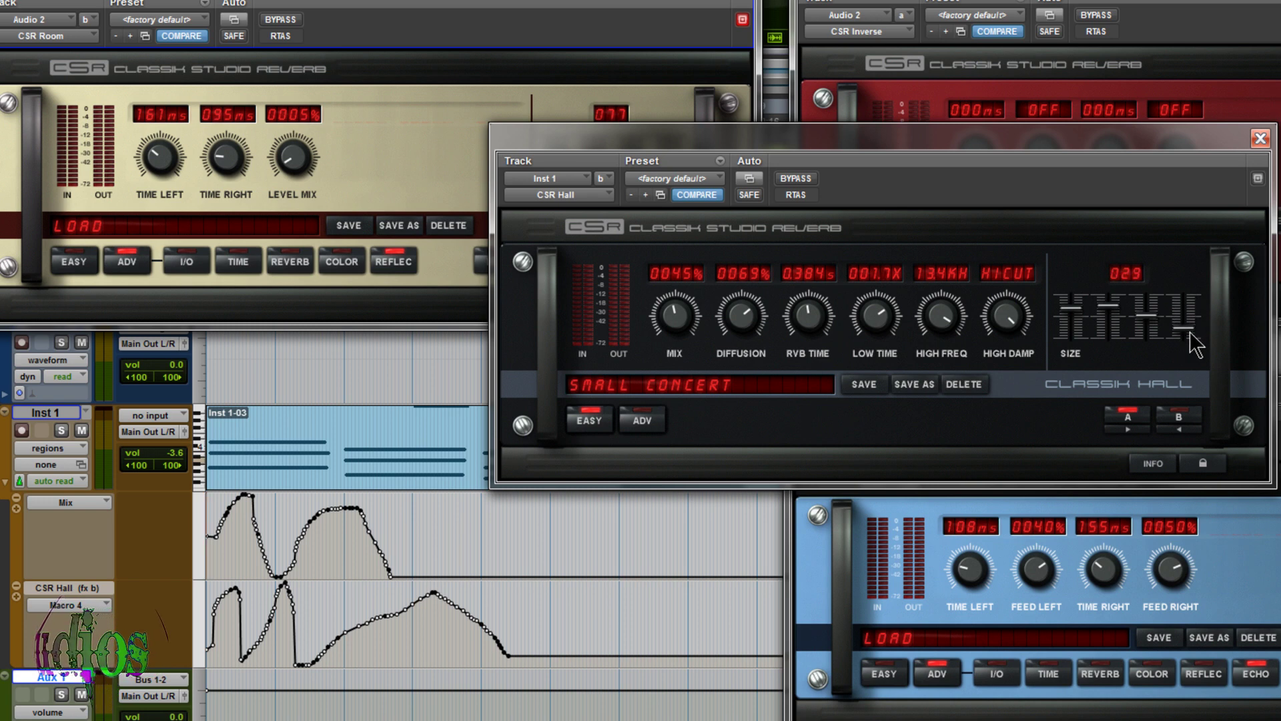
{"action": "key", "text": "space"}
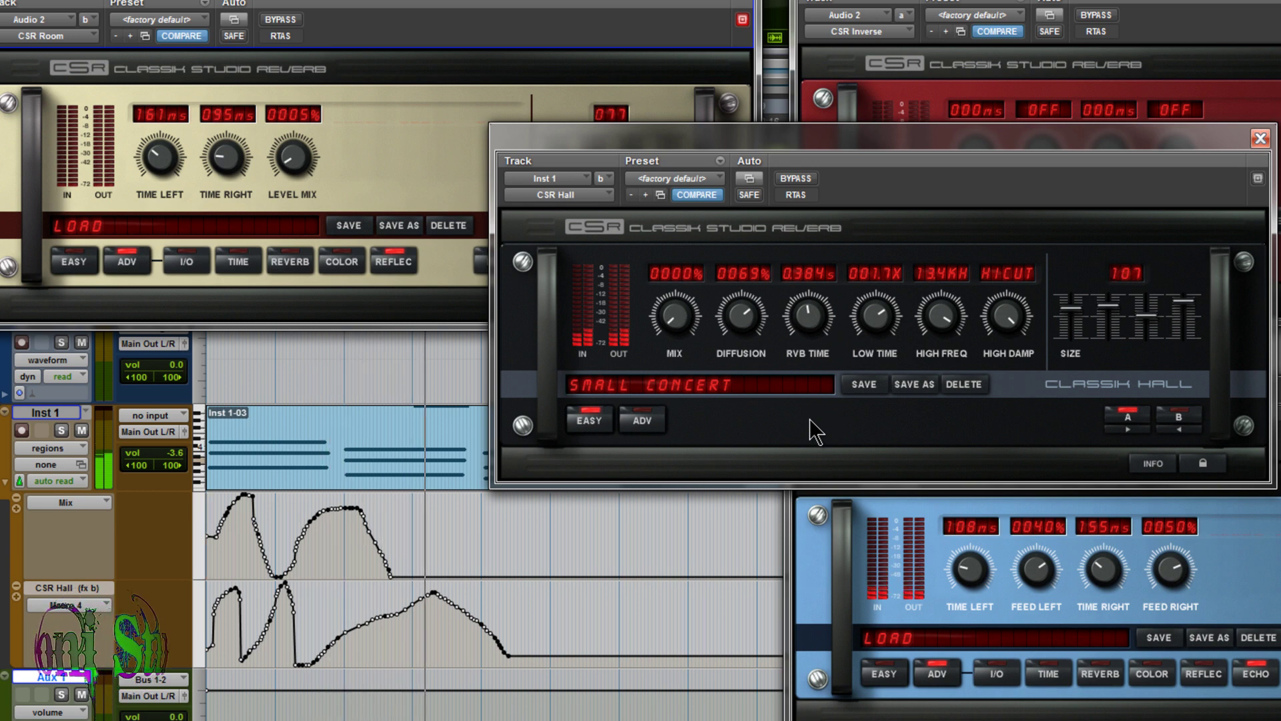
Pick Reflec Delay Level R in the plug-in automation list, then dismiss the dialog
{"action": "left_click", "coordinate": [749, 177]}
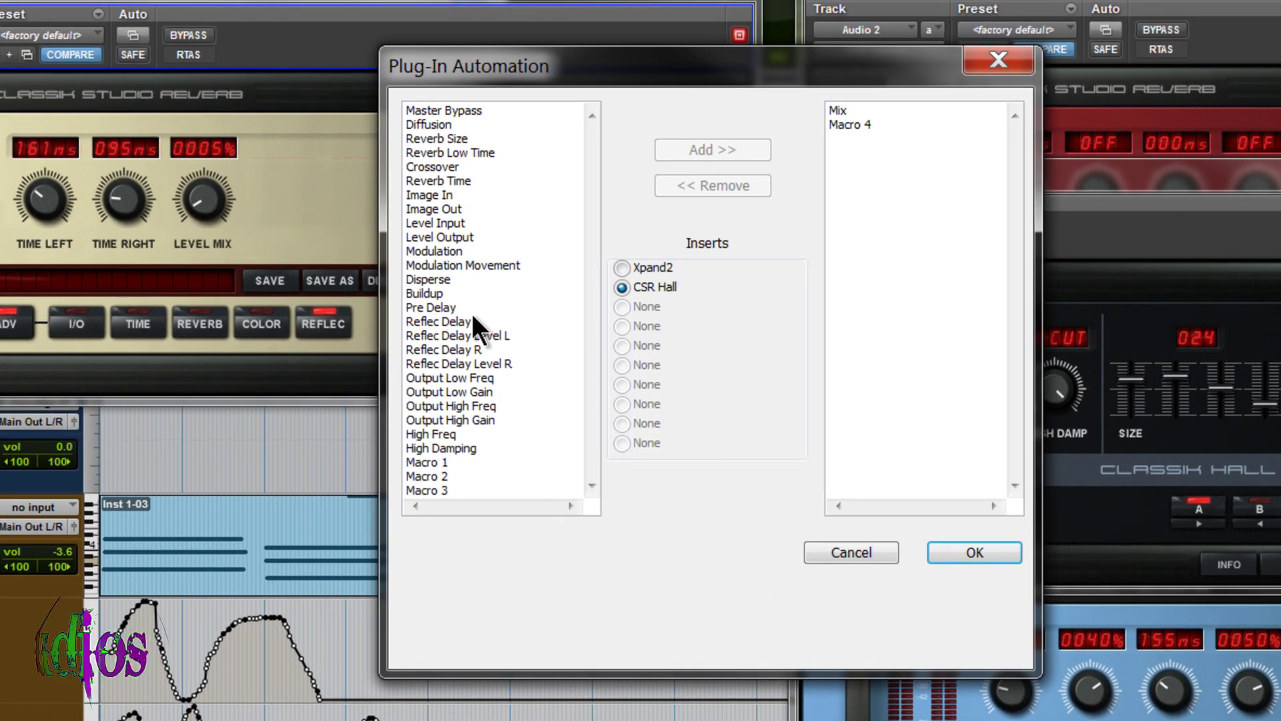
{"action": "left_click", "coordinate": [434, 362]}
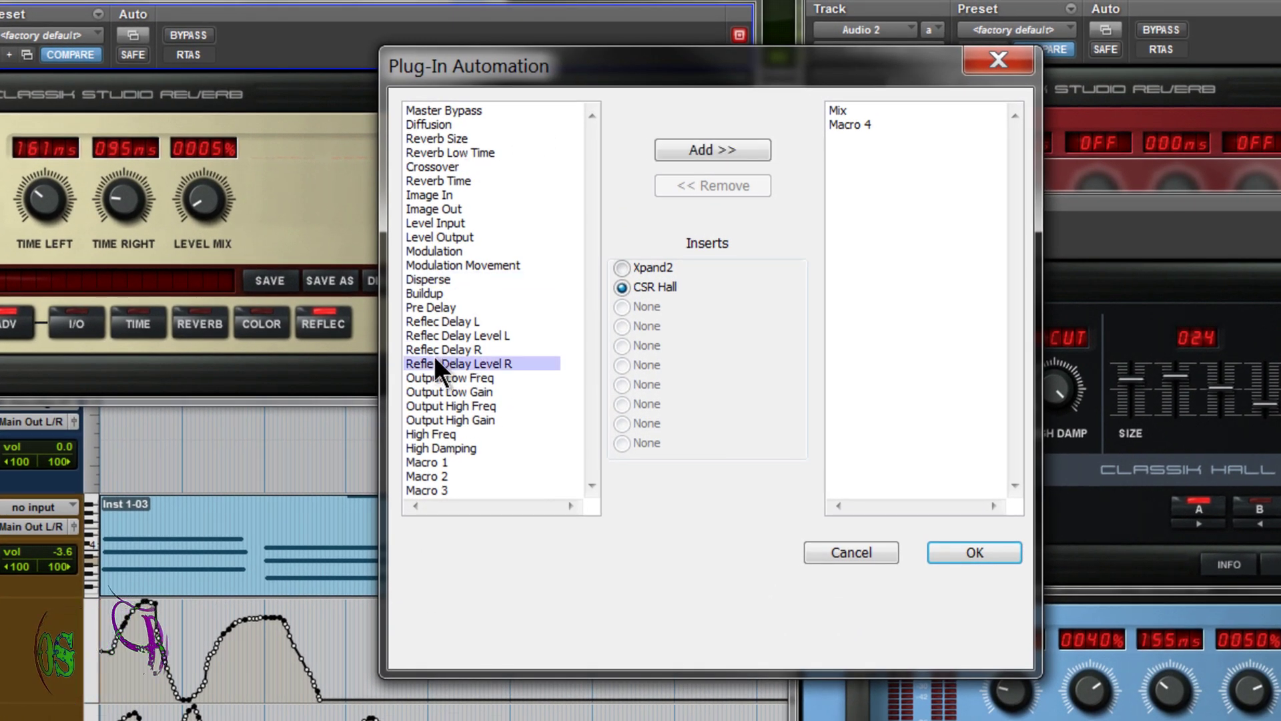
{"action": "key", "text": "Escape"}
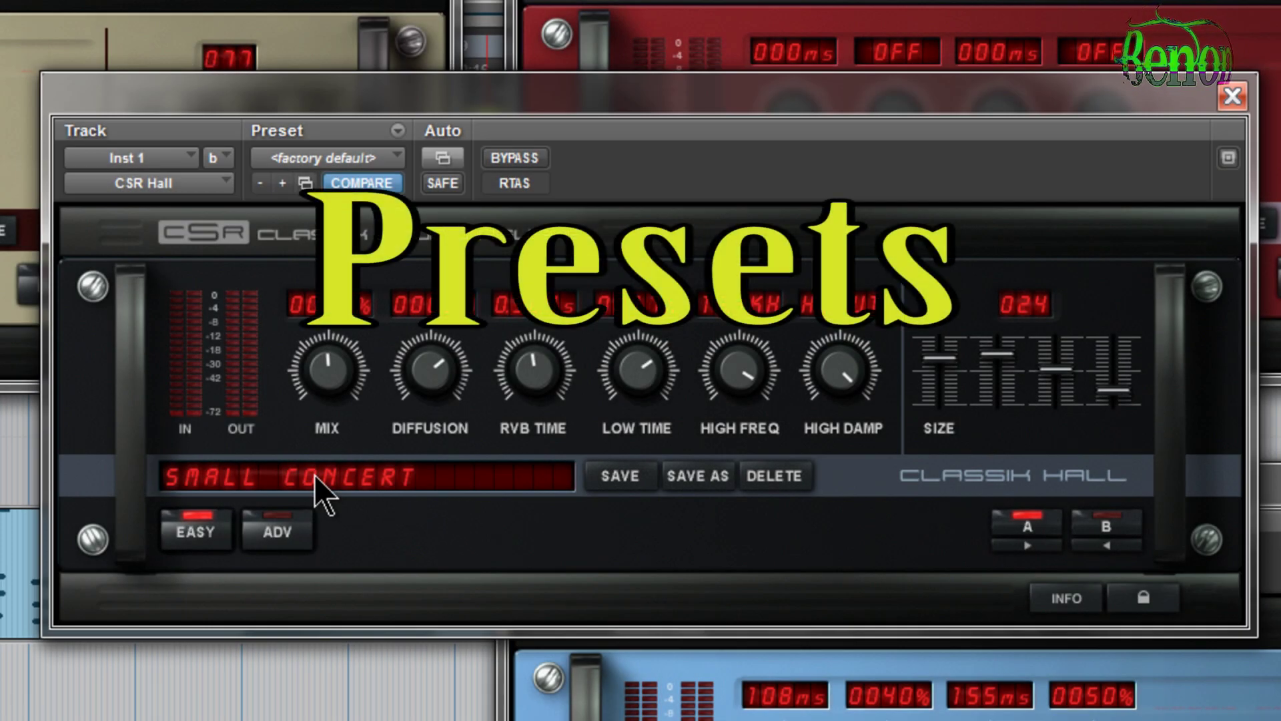
Load the default Hall preset on the Classik Hall reverb
{"action": "left_click", "coordinate": [314, 475]}
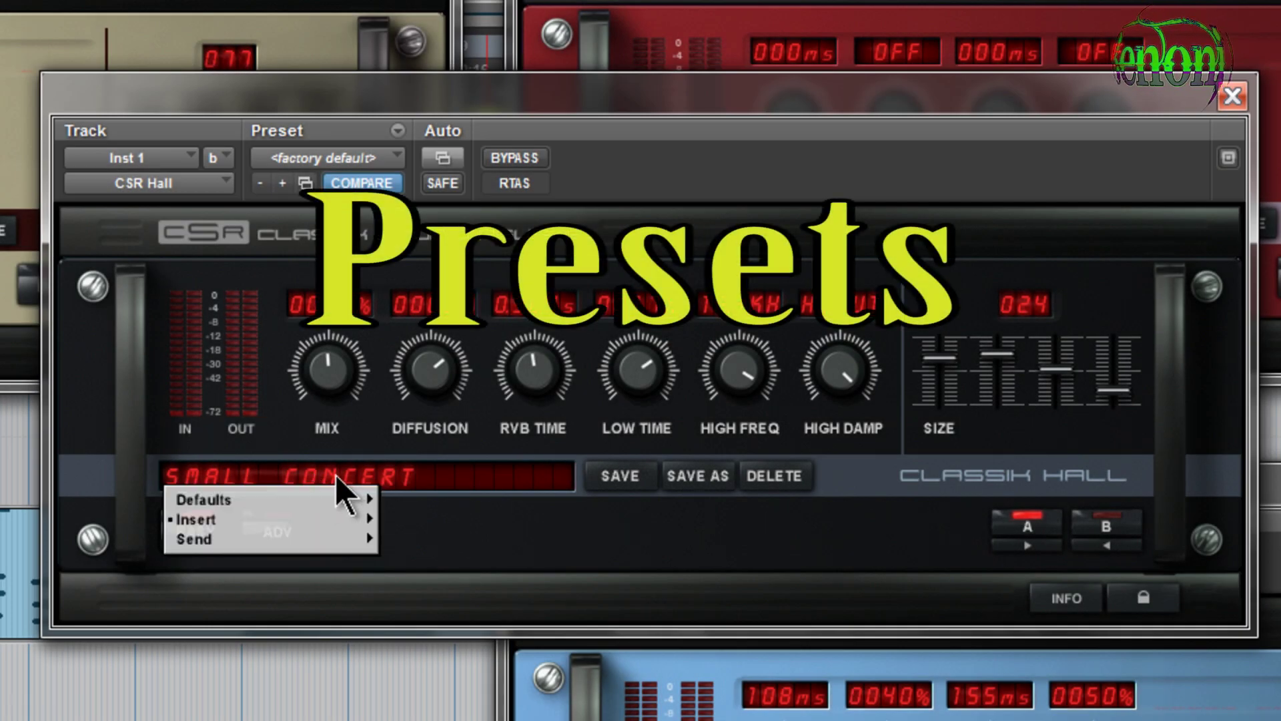
{"action": "mouse_move", "coordinate": [314, 501]}
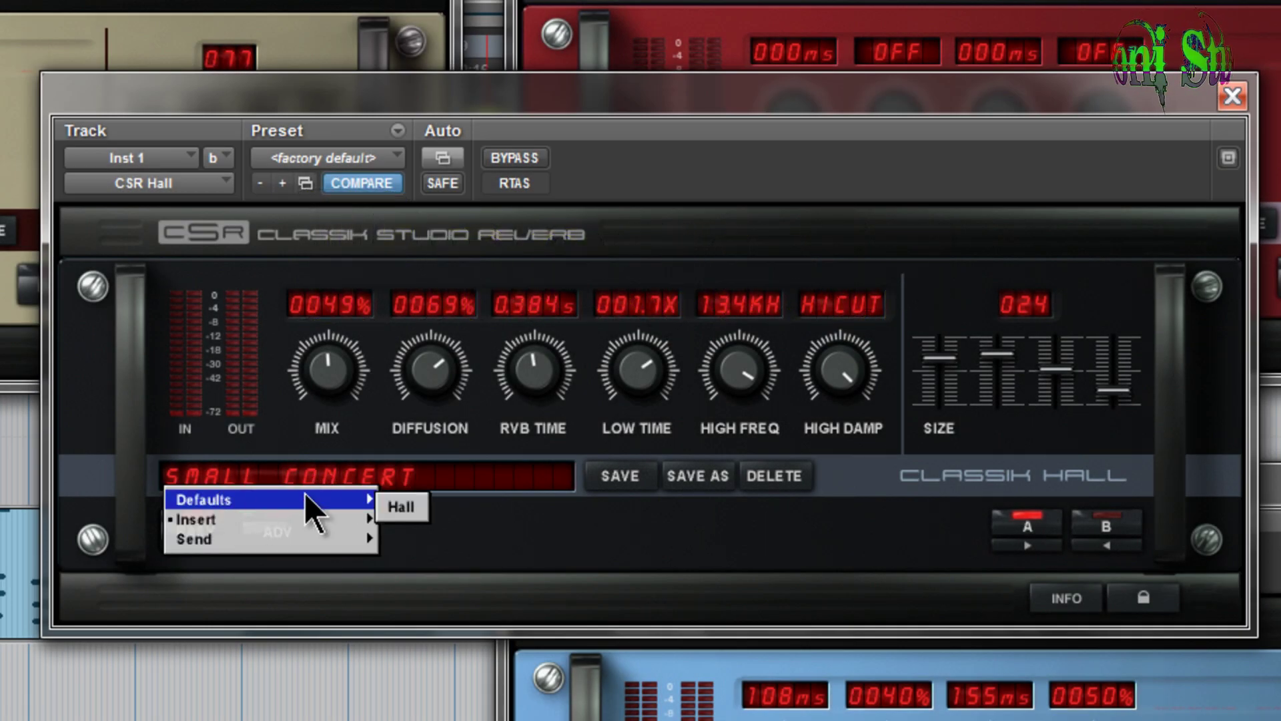
{"action": "left_click", "coordinate": [402, 511]}
{"action": "left_click", "coordinate": [304, 478]}
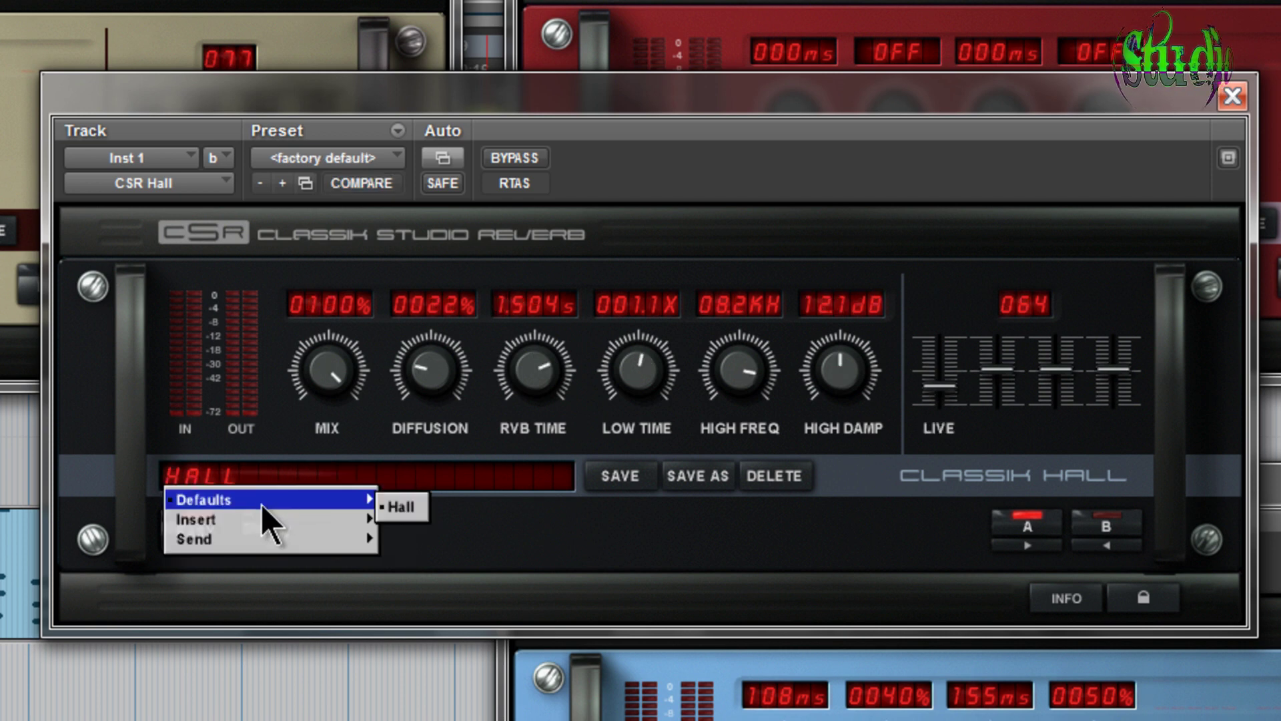
Try the Insert Medium Snare Hall preset, then load the Send Medium Snare Hall version
{"action": "mouse_move", "coordinate": [230, 517]}
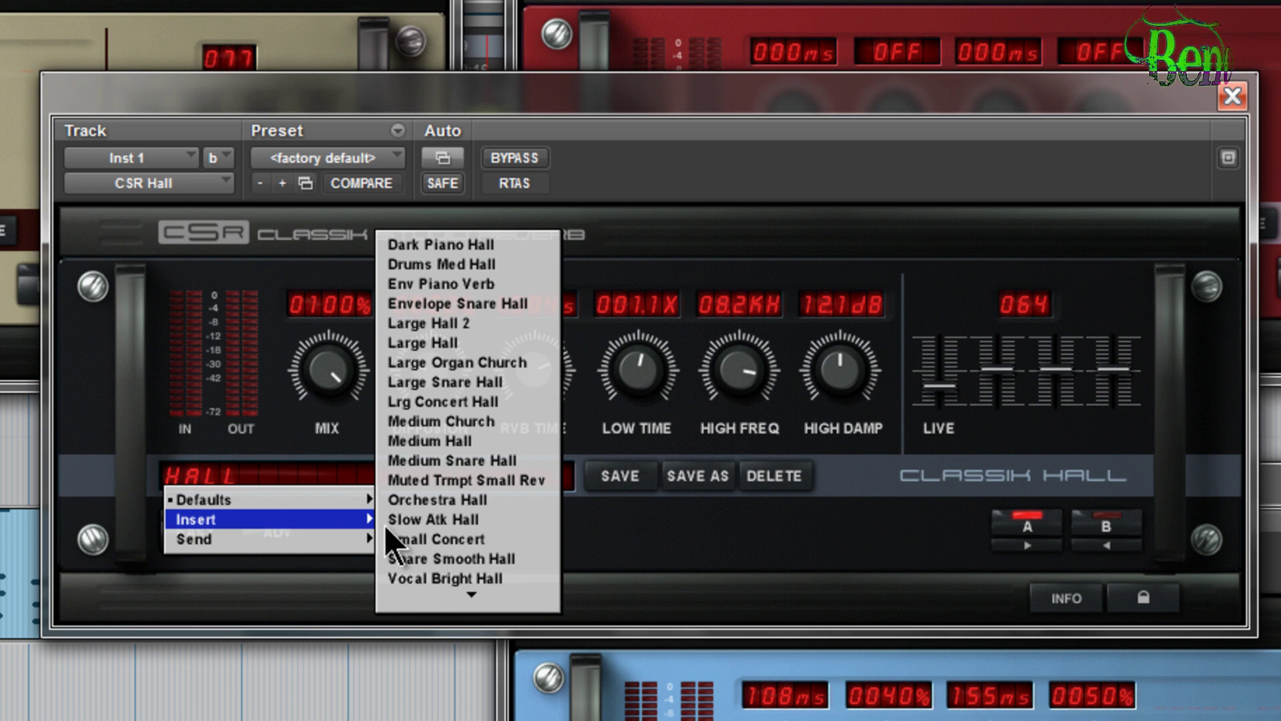
{"action": "left_click", "coordinate": [470, 468]}
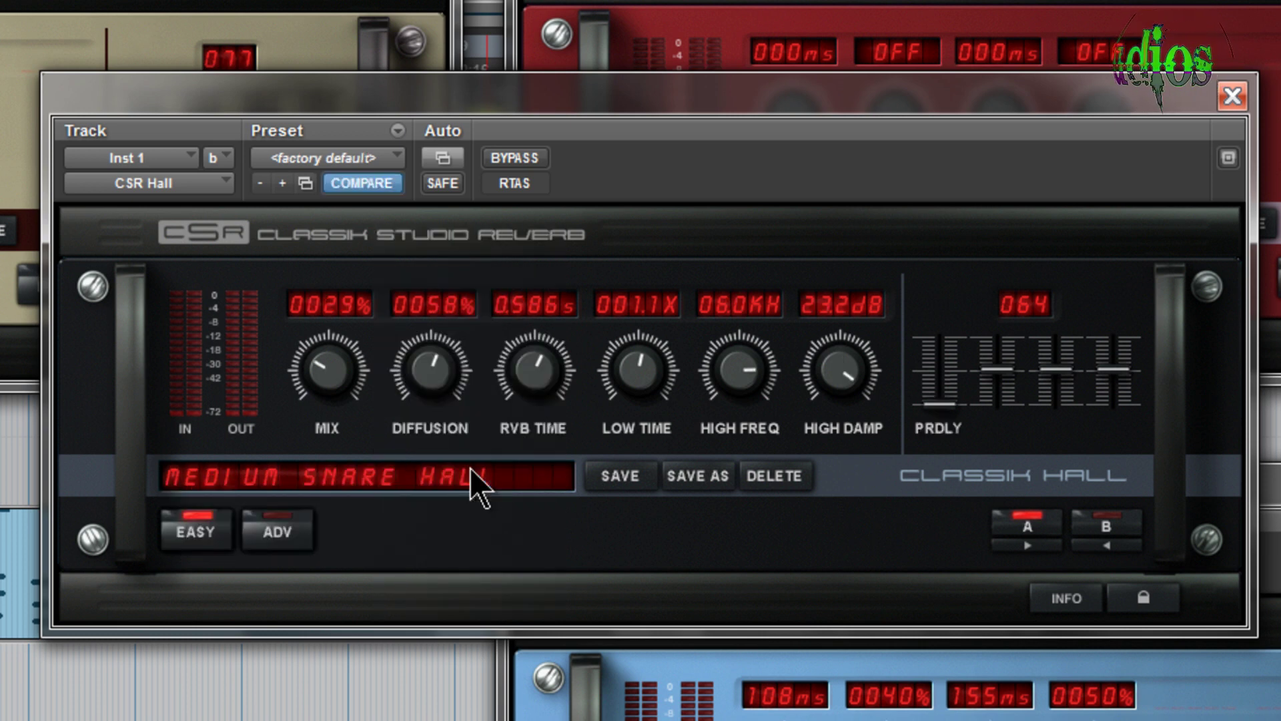
{"action": "left_click", "coordinate": [259, 481]}
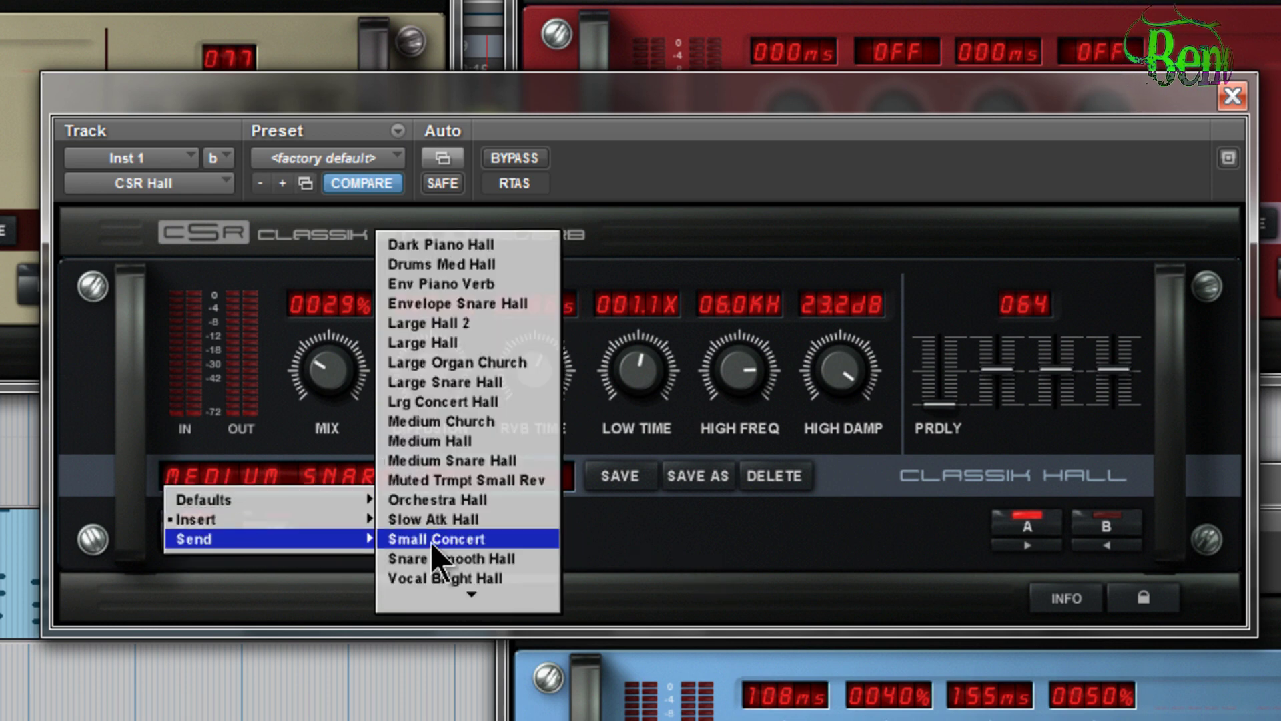
{"action": "left_click", "coordinate": [493, 467]}
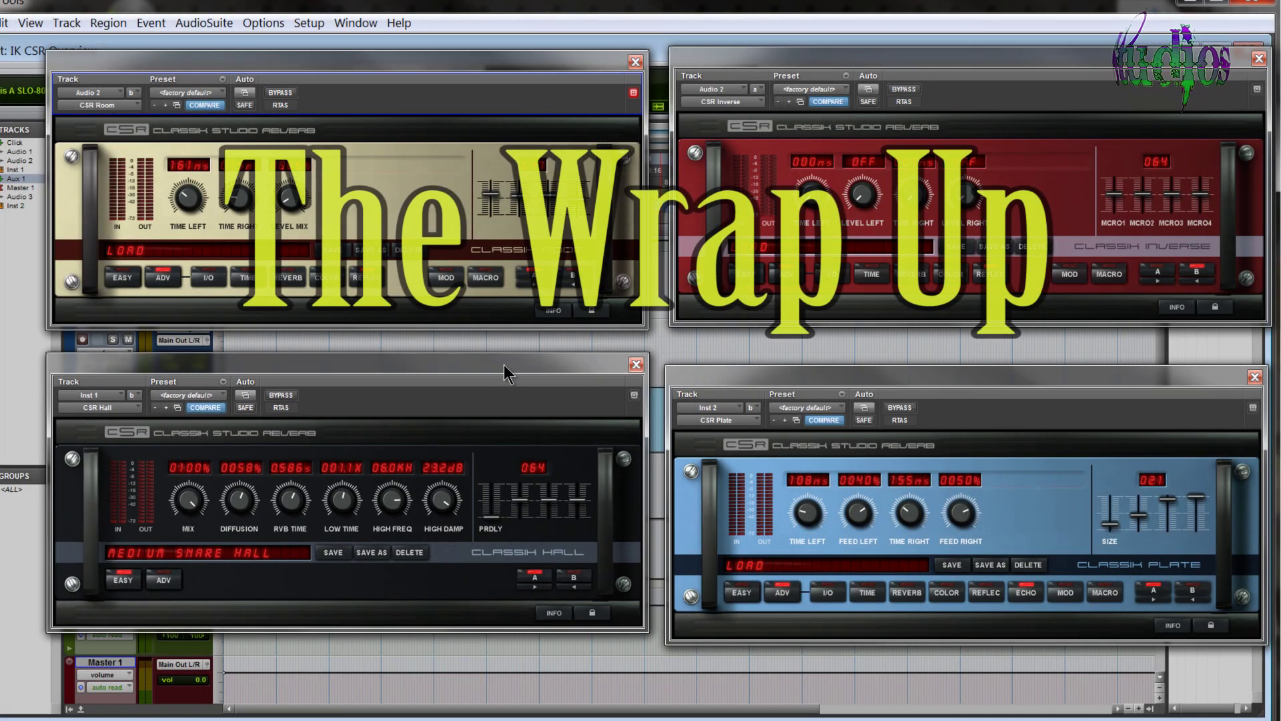
Move the Classik Hall window to the lower left and show CSR Inverse's EASY knob page
{"action": "left_click_drag", "start_coordinate": [503, 365], "coordinate": [505, 394]}
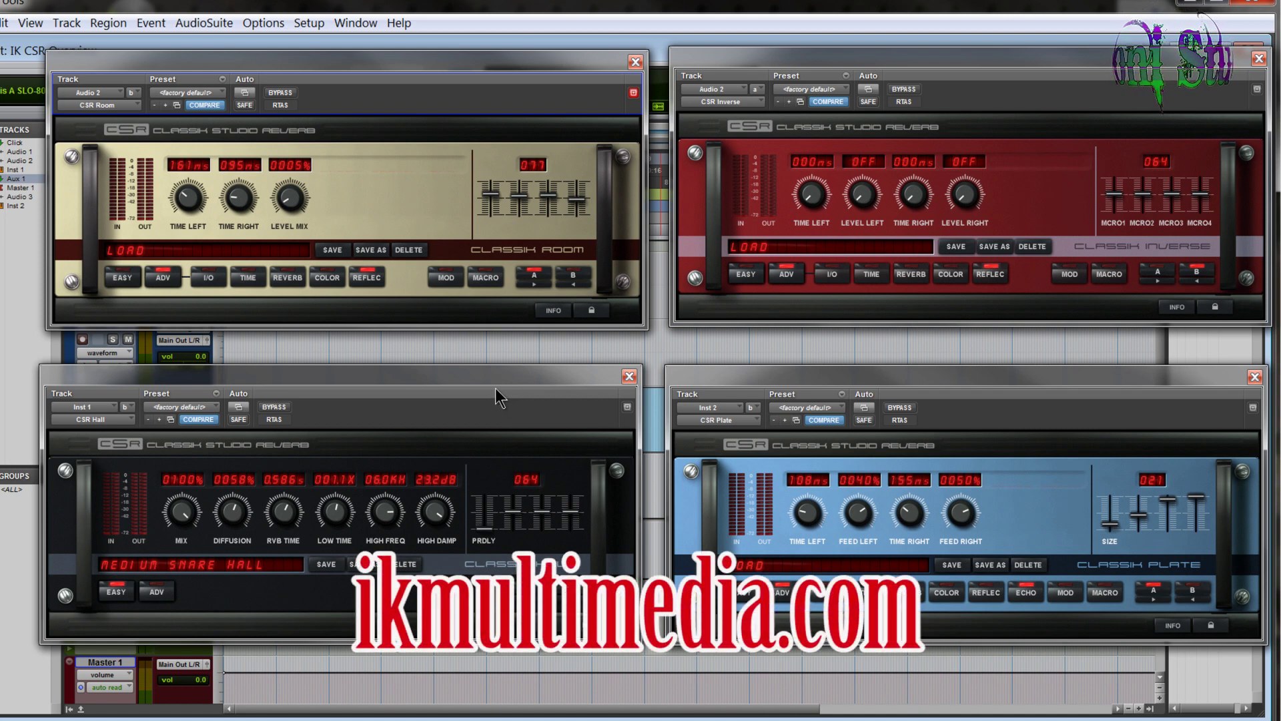
{"action": "left_click", "coordinate": [751, 273]}
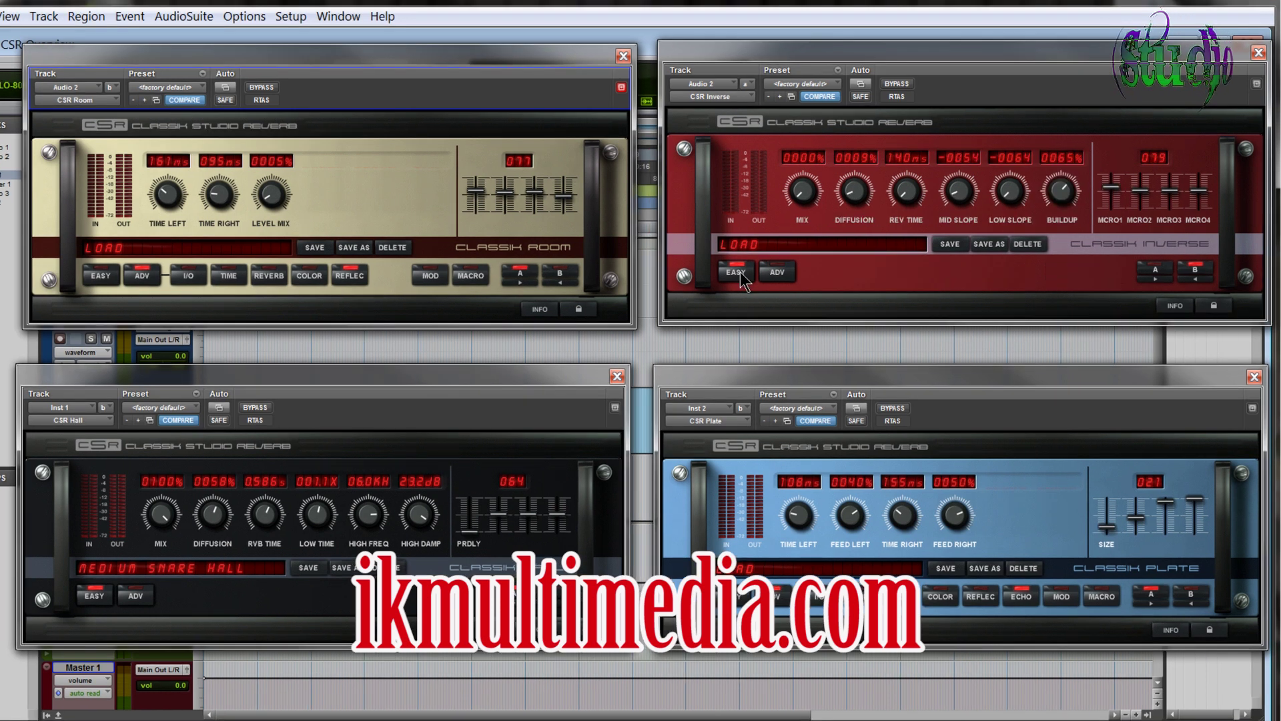